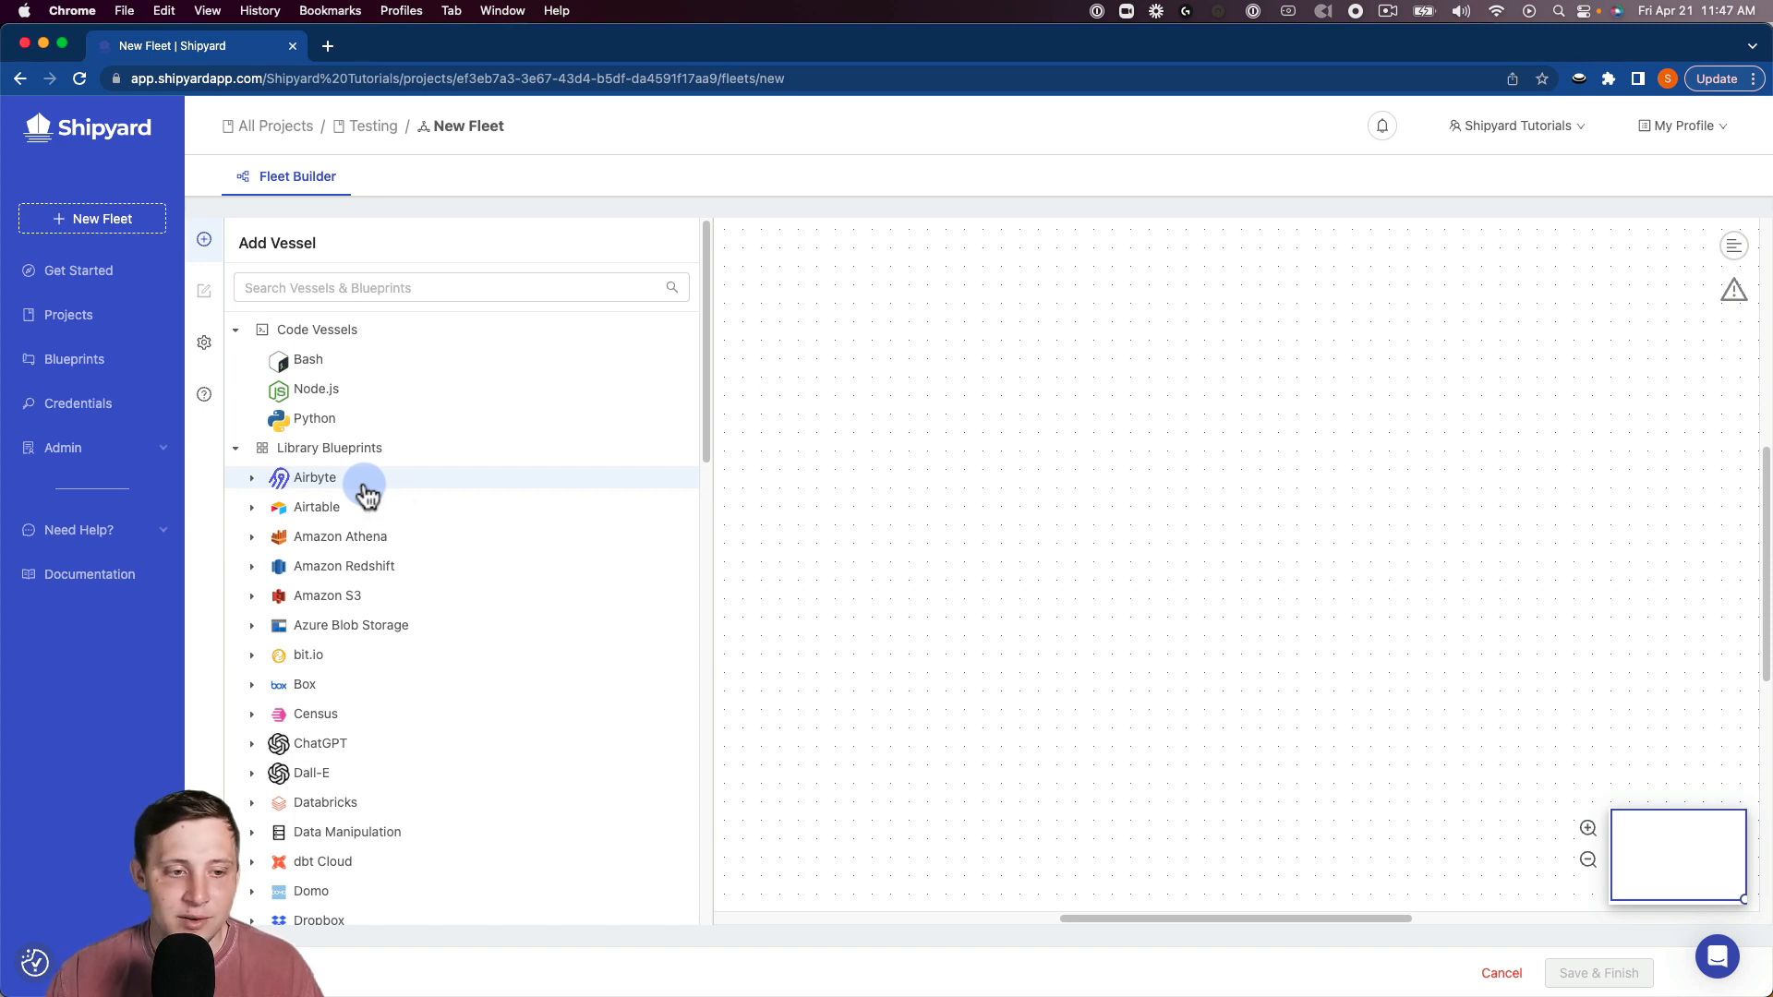
Add an Airbyte Trigger Sync vessel to the fleet and position it on the canvas.
{"action": "left_click", "coordinate": [367, 489]}
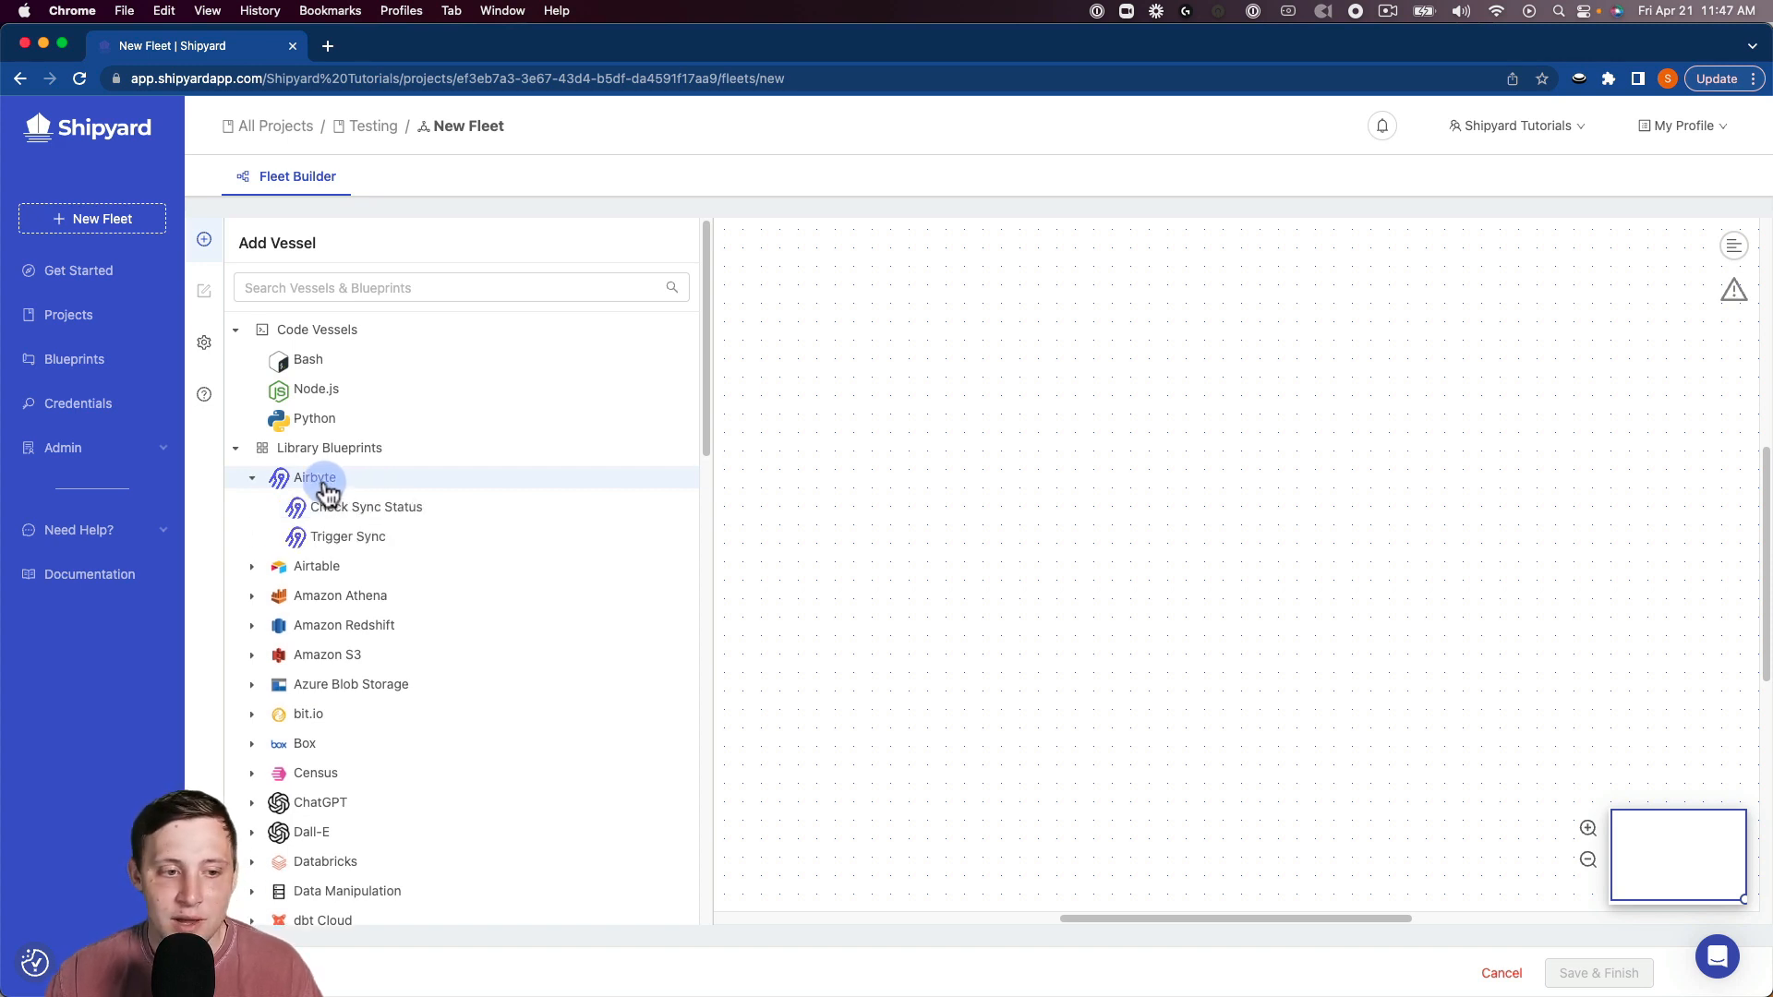
{"action": "left_click", "coordinate": [353, 535]}
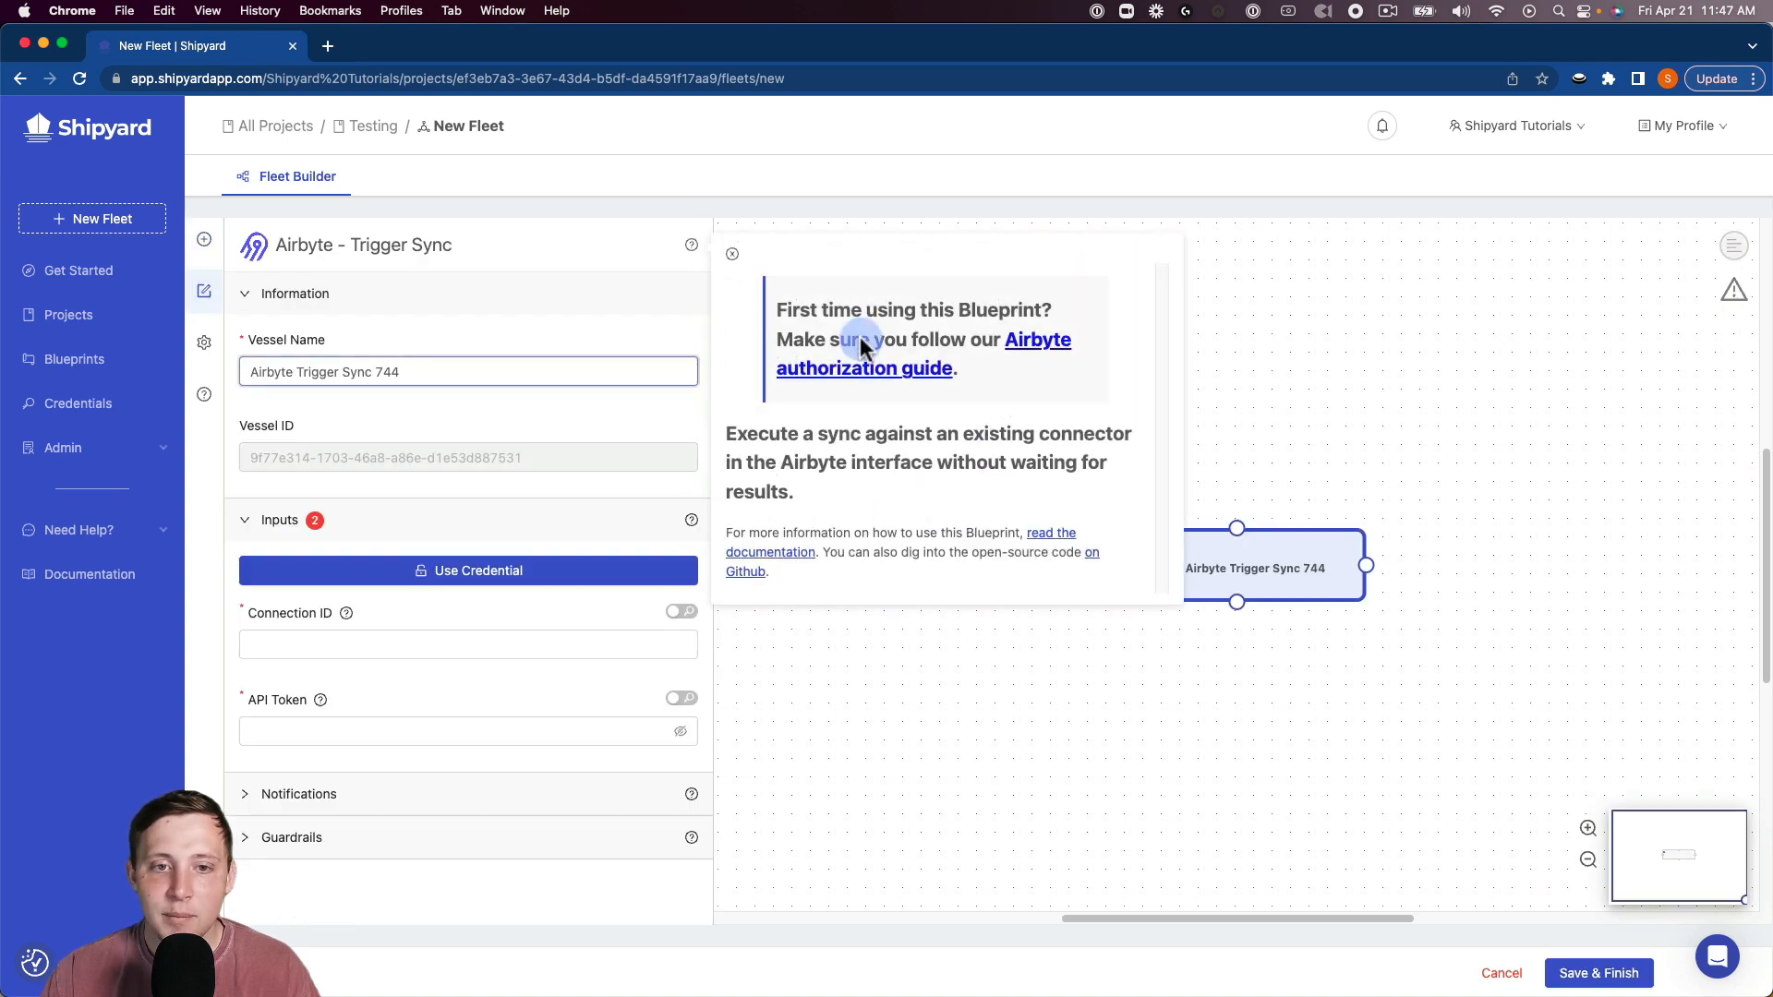
{"action": "left_click", "coordinate": [691, 246]}
{"action": "left_click_drag", "start_coordinate": [1102, 503], "coordinate": [926, 473]}
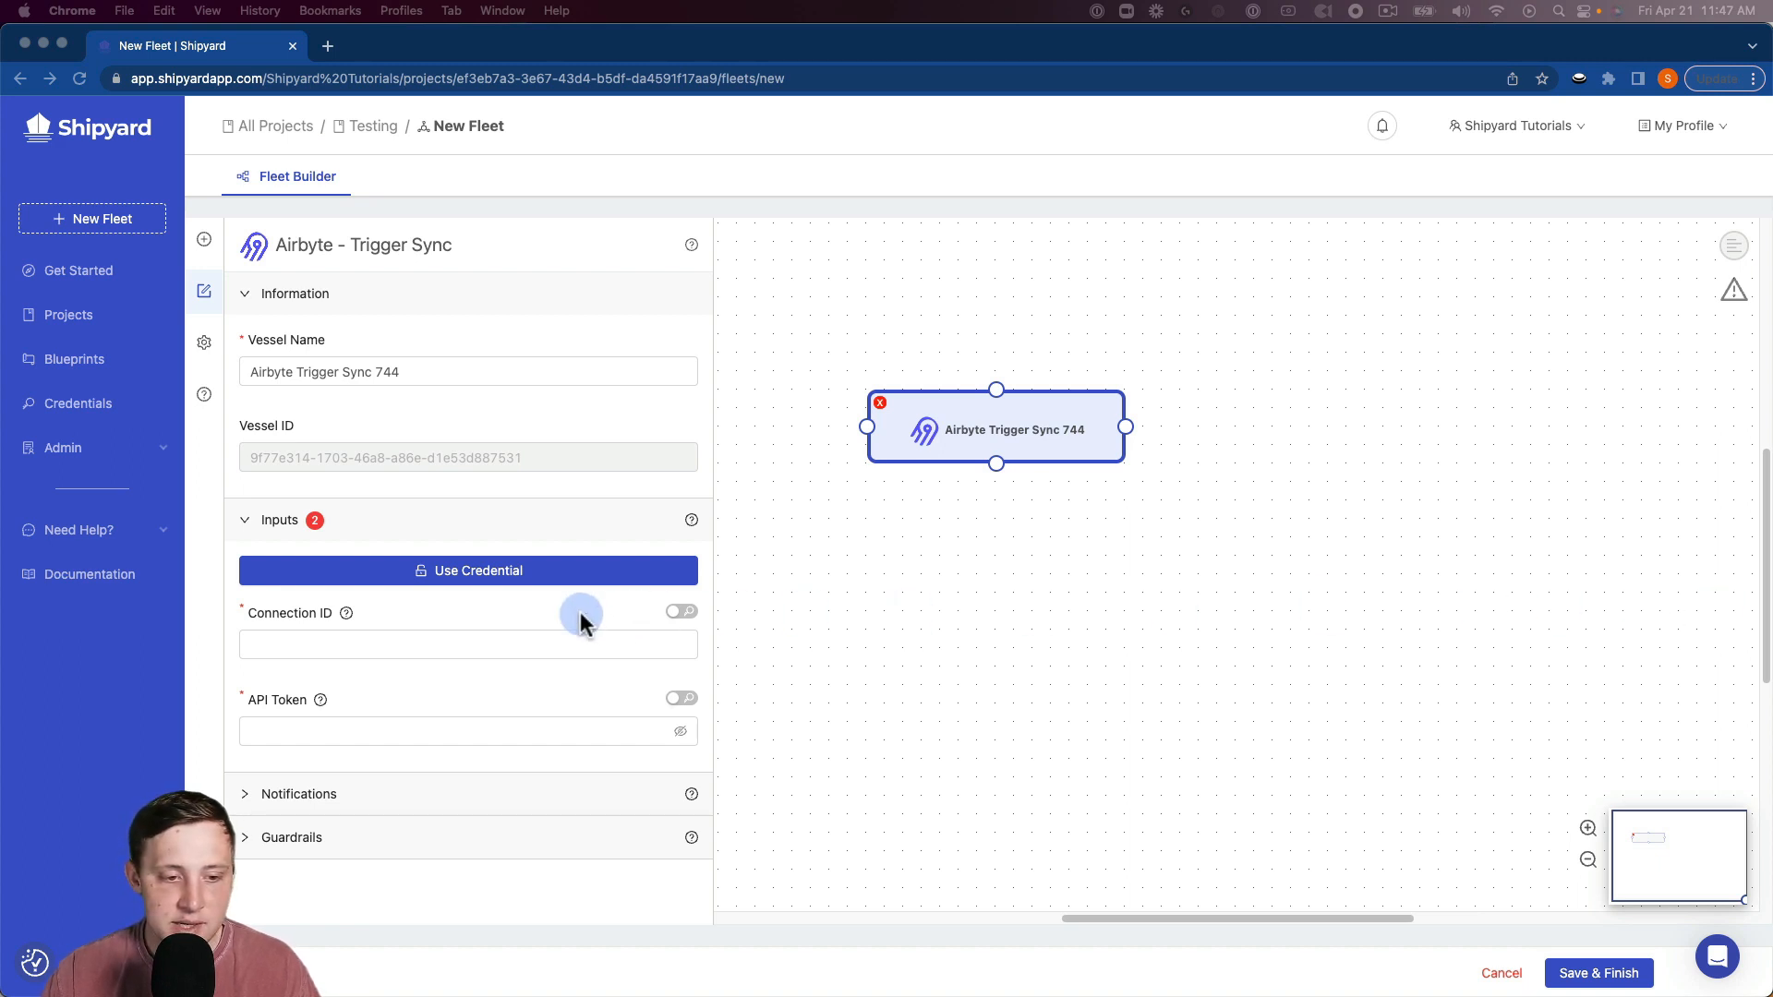
Fill the Airbyte vessel's Connection ID and API Token with the saved values.
{"action": "left_click", "coordinate": [499, 637]}
{"action": "type", "text": "c396f89d-3847-42d0-bb8b-b357cb9c79fb"}
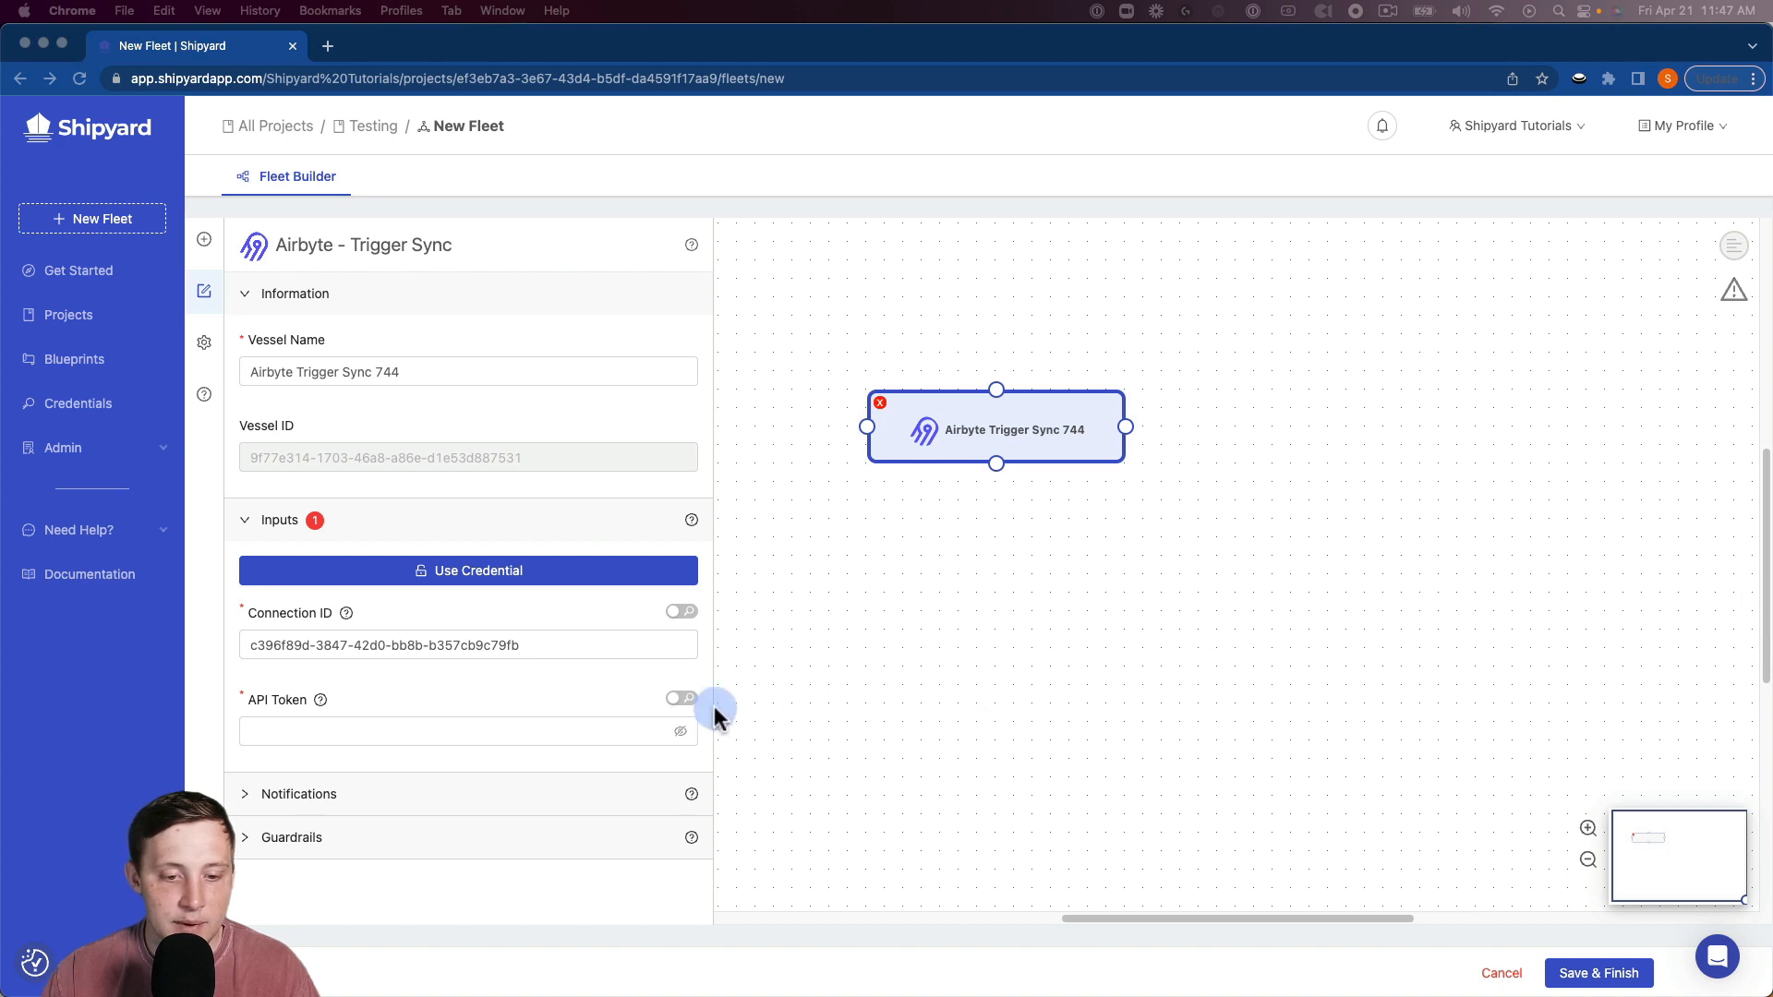
{"action": "left_click", "coordinate": [439, 731]}
{"action": "key", "text": "super+v"}
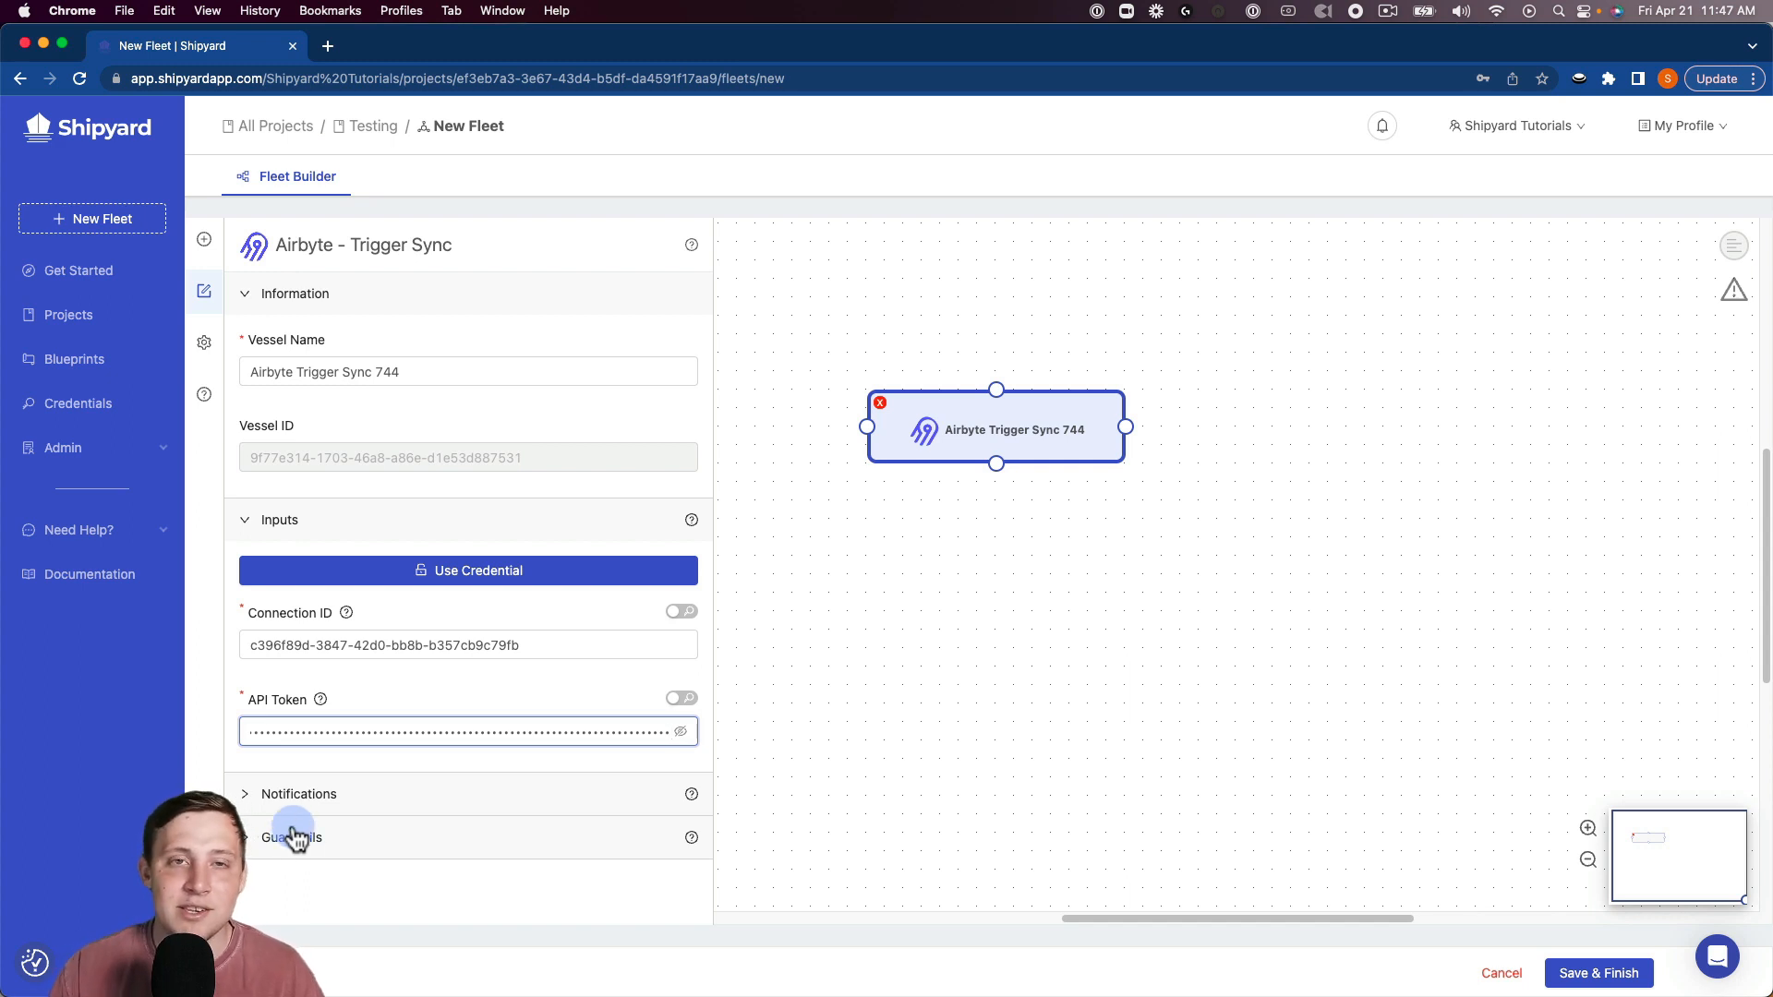
{"action": "left_click_drag", "start_coordinate": [997, 447], "coordinate": [923, 410]}
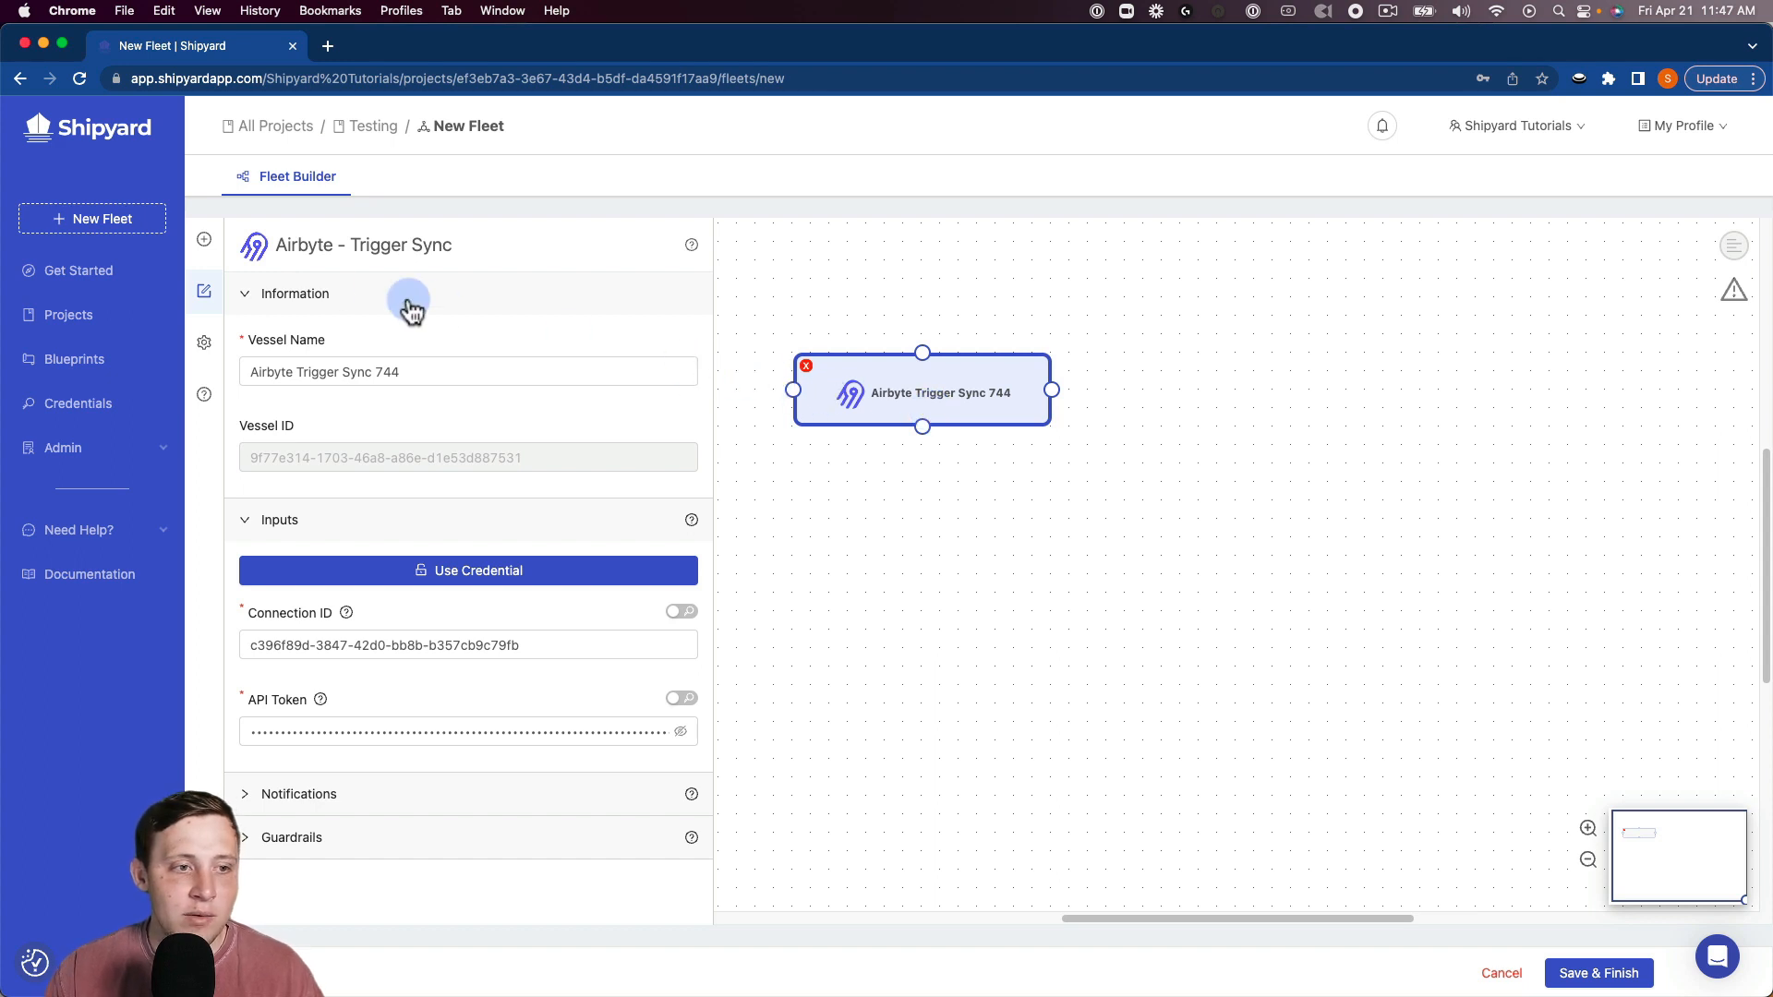
Place a dbt Cloud Execute Job vessel beside Airbyte, linked to run on Airbyte success.
{"action": "left_click", "coordinate": [204, 239]}
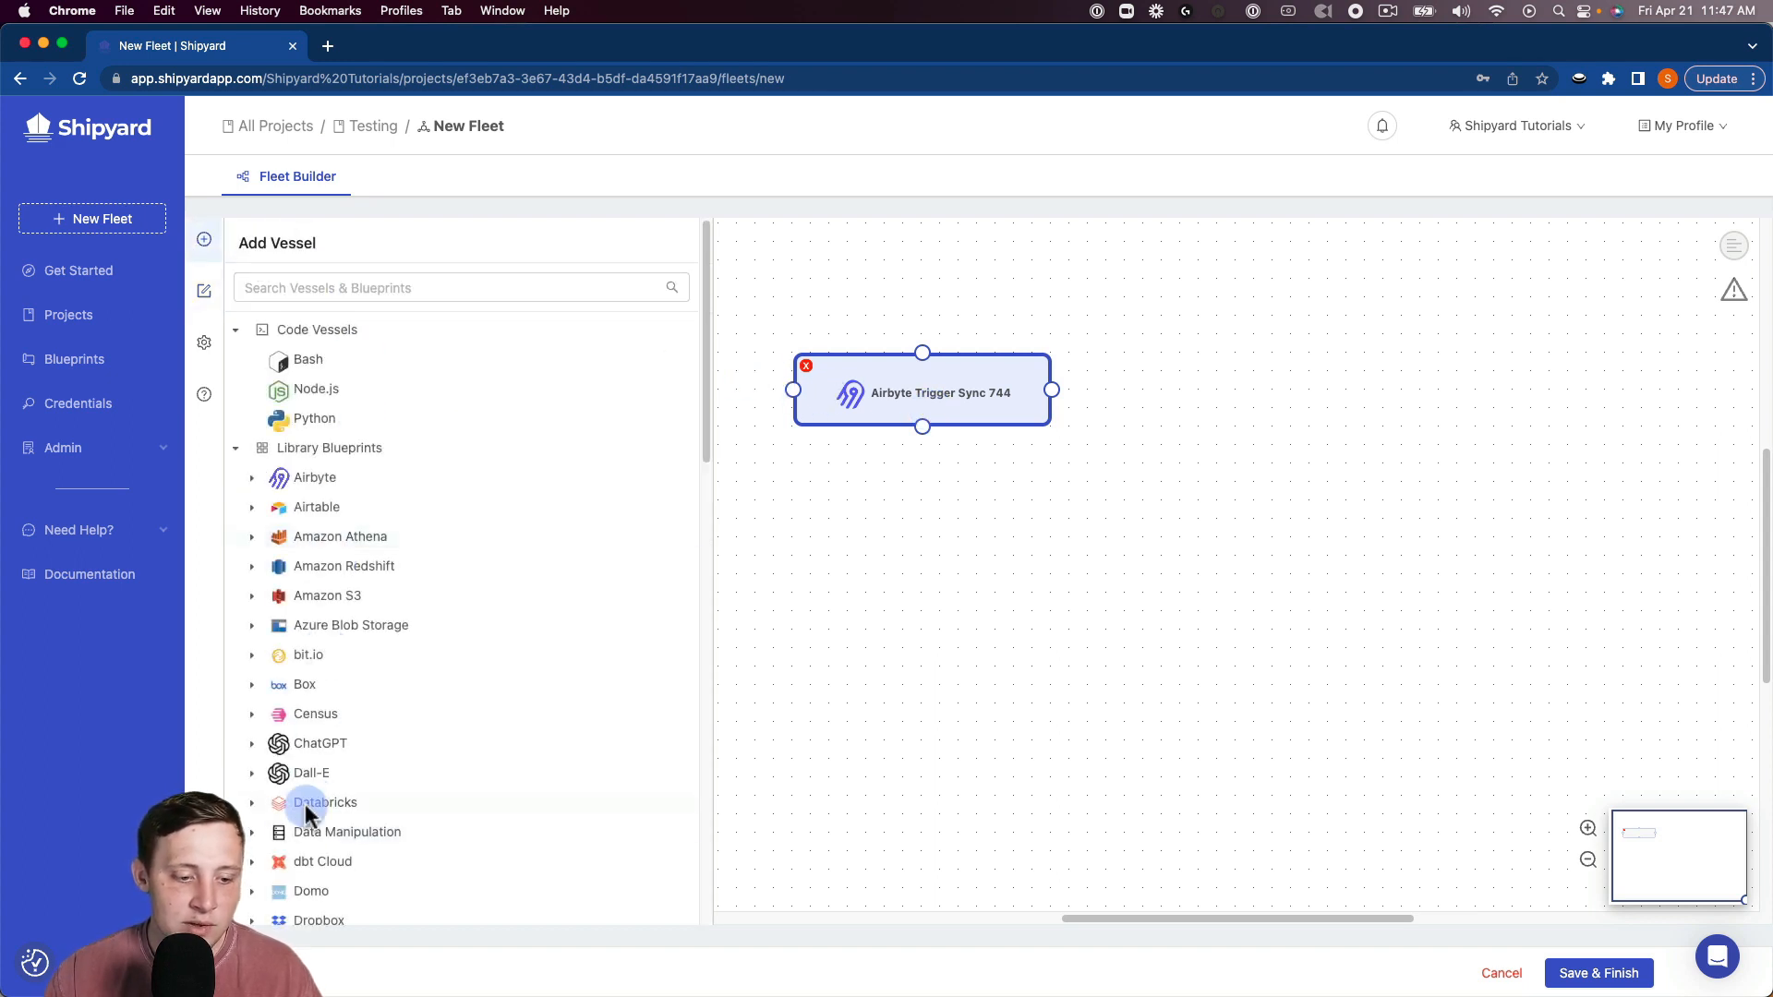
{"action": "left_click", "coordinate": [308, 862]}
{"action": "scroll", "coordinate": [333, 873], "scroll_direction": "down", "scroll_amount": 3}
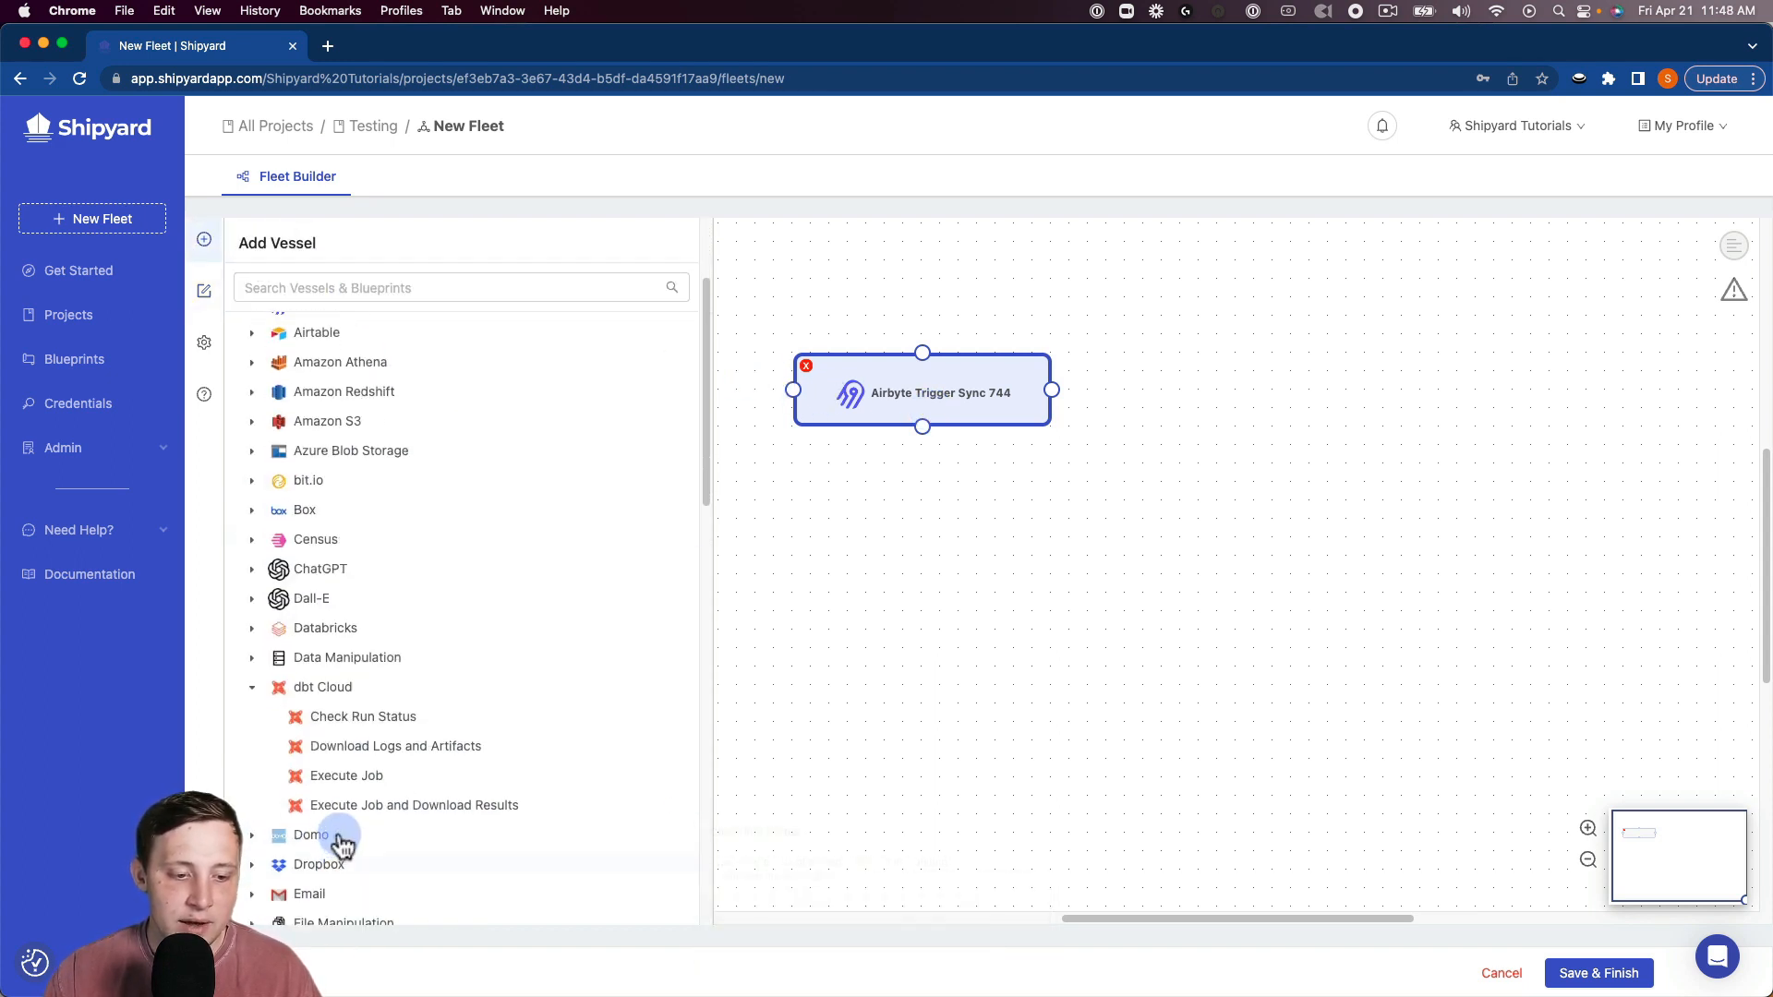
{"action": "left_click", "coordinate": [336, 779]}
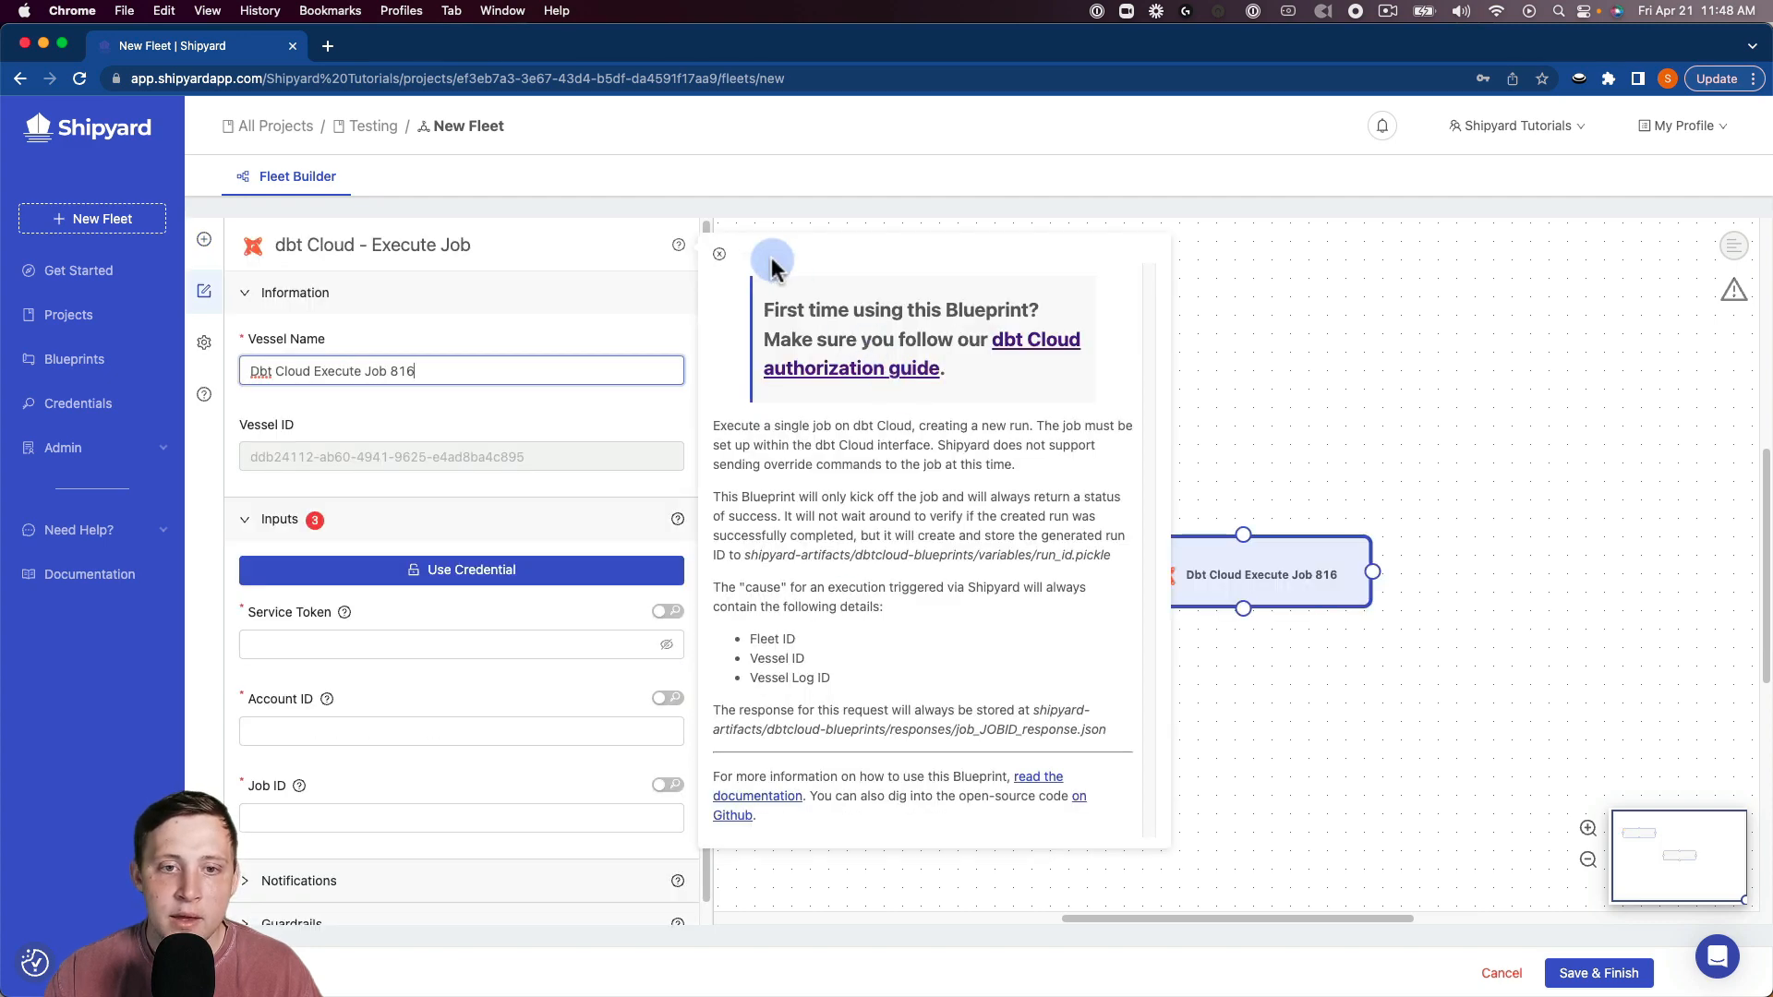
{"action": "left_click", "coordinate": [1206, 494]}
{"action": "left_click_drag", "start_coordinate": [1194, 577], "coordinate": [1261, 395]}
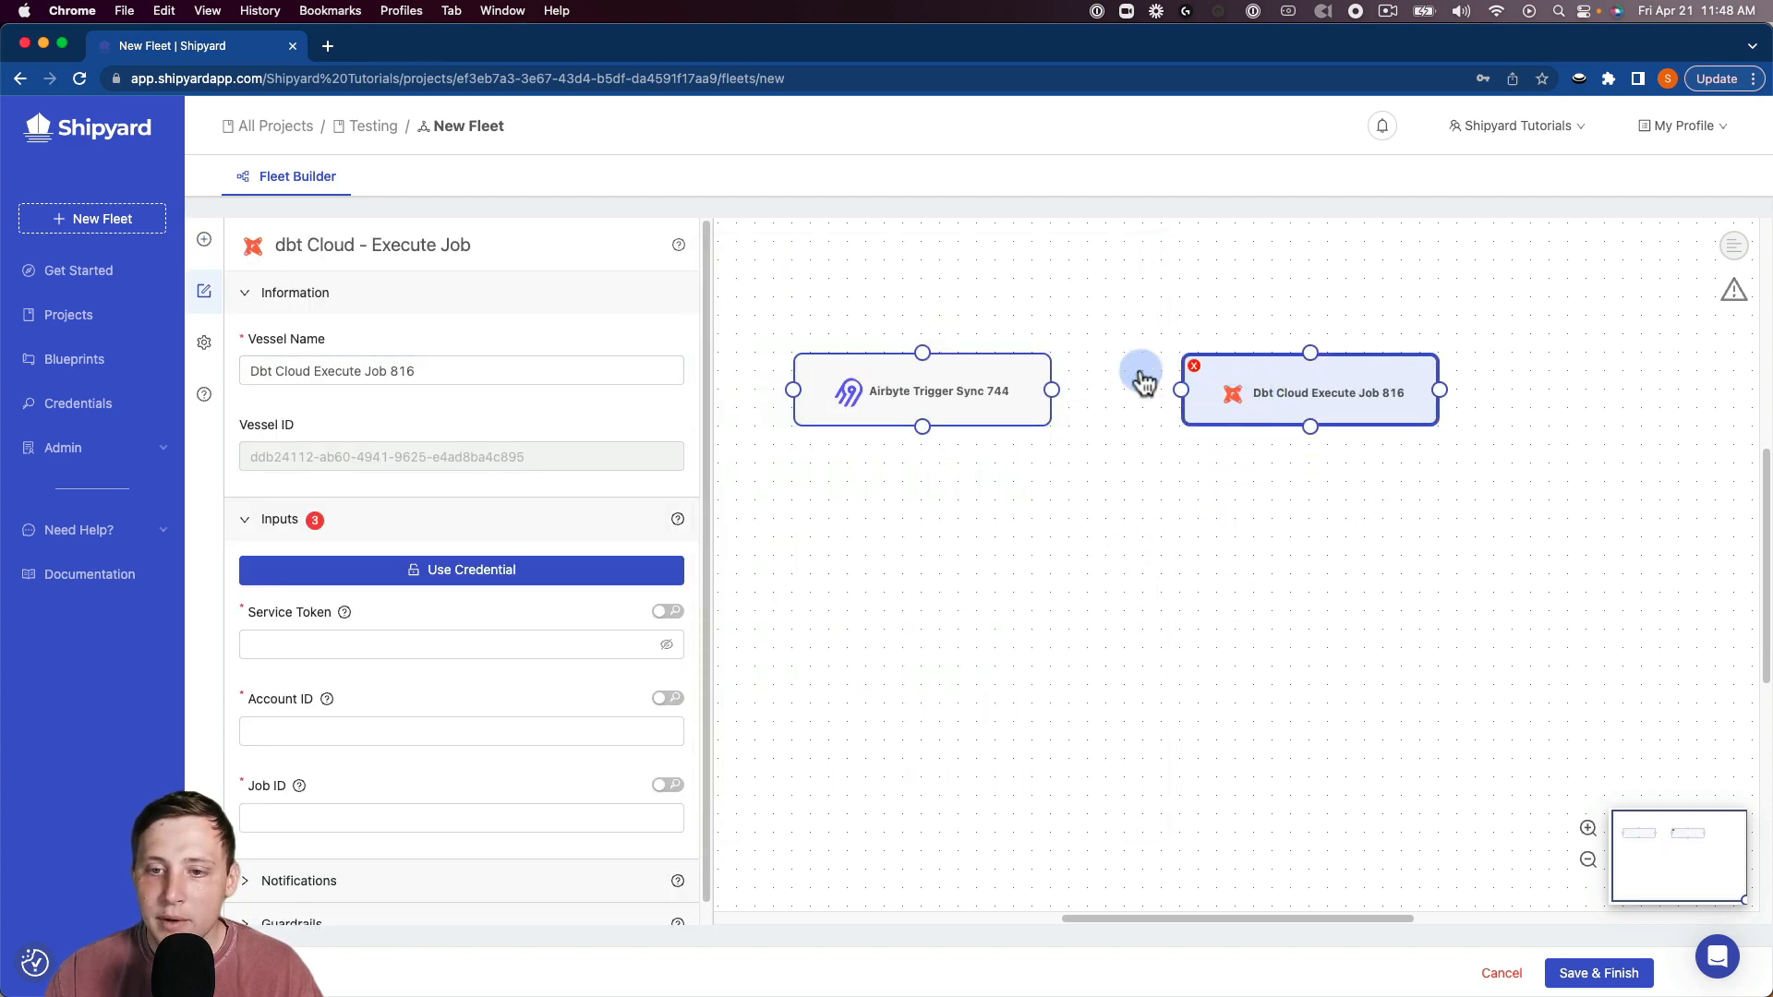
{"action": "left_click_drag", "start_coordinate": [1052, 390], "coordinate": [1179, 392]}
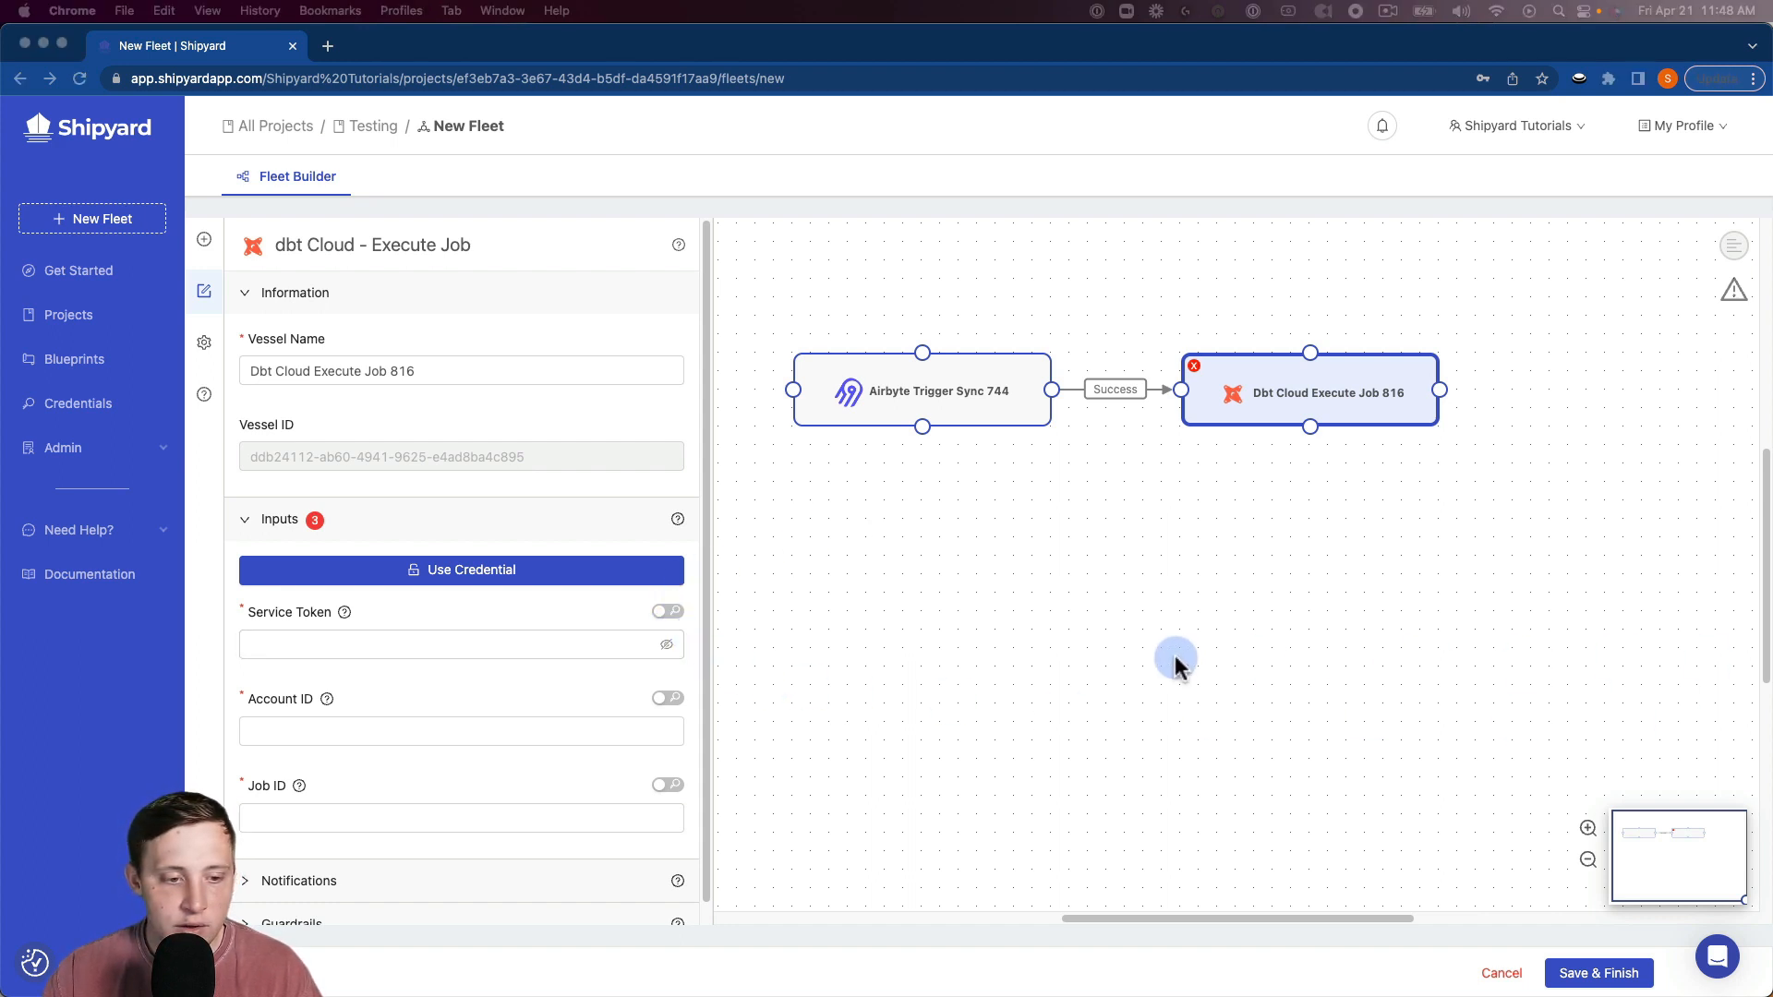
{"action": "left_click", "coordinate": [489, 644]}
Enter the dbt Cloud service token, the saved account ID, and job ID 24990.
{"action": "key", "text": "super+v"}
{"action": "left_click", "coordinate": [429, 731]}
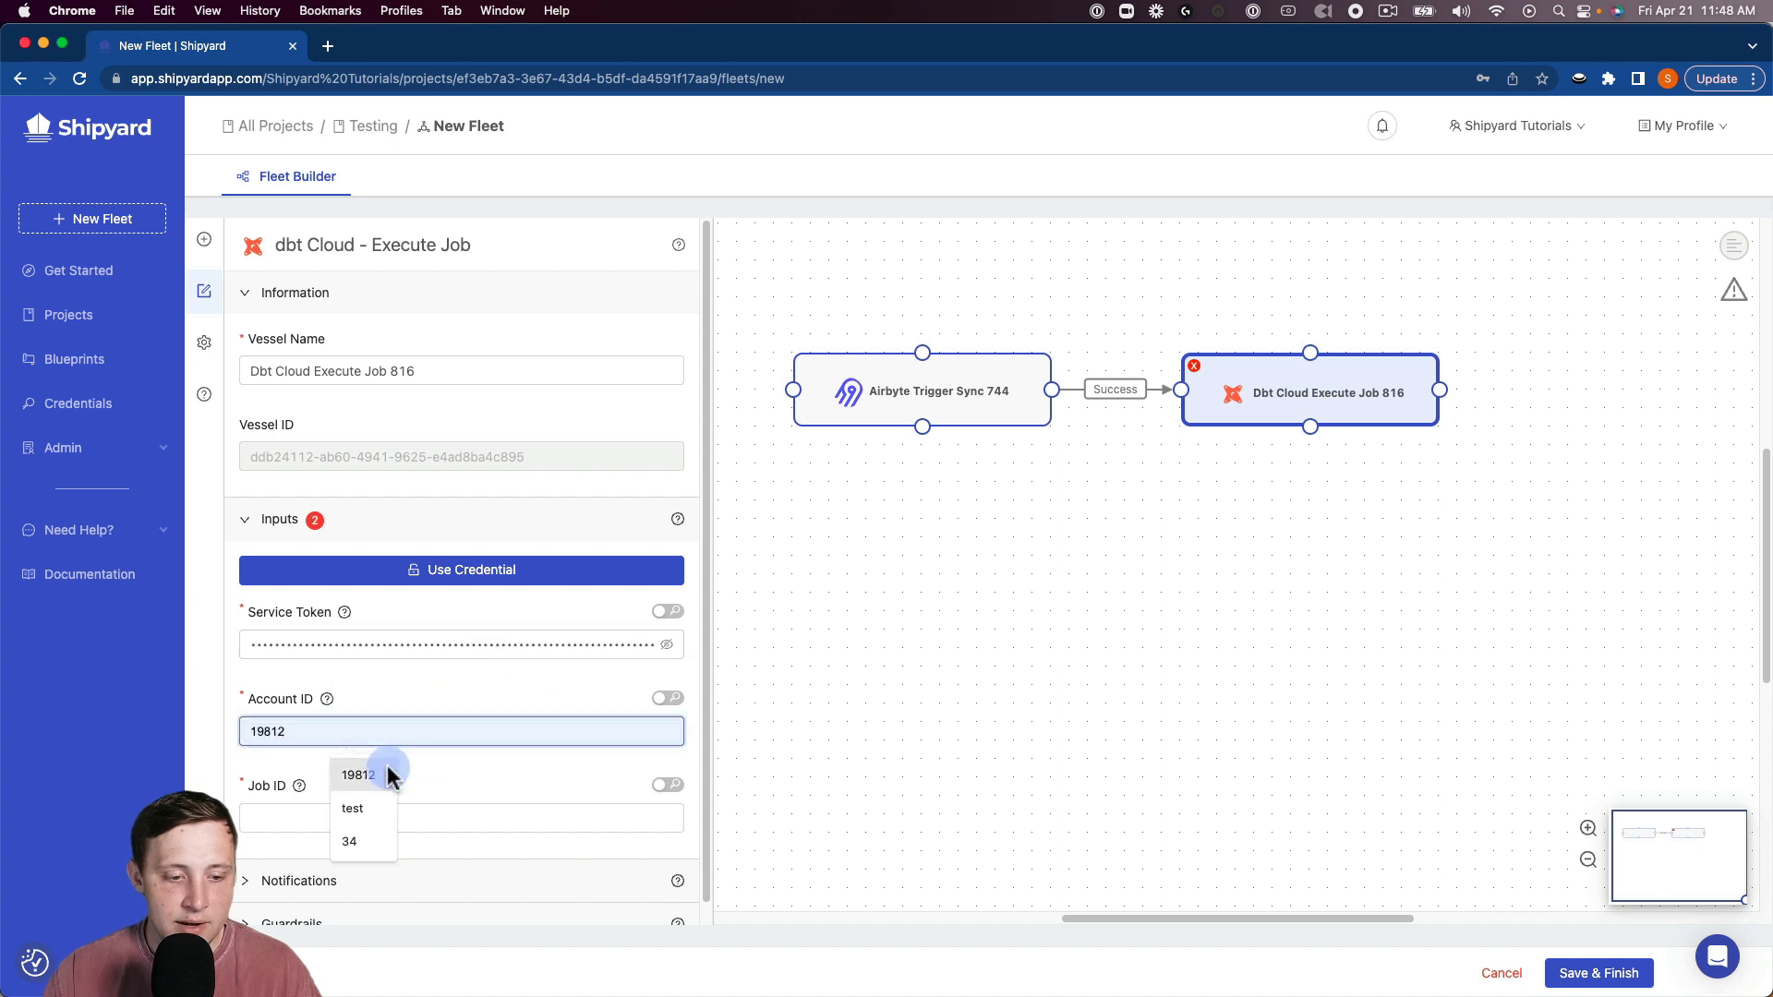
{"action": "left_click", "coordinate": [374, 776]}
{"action": "left_click", "coordinate": [374, 815]}
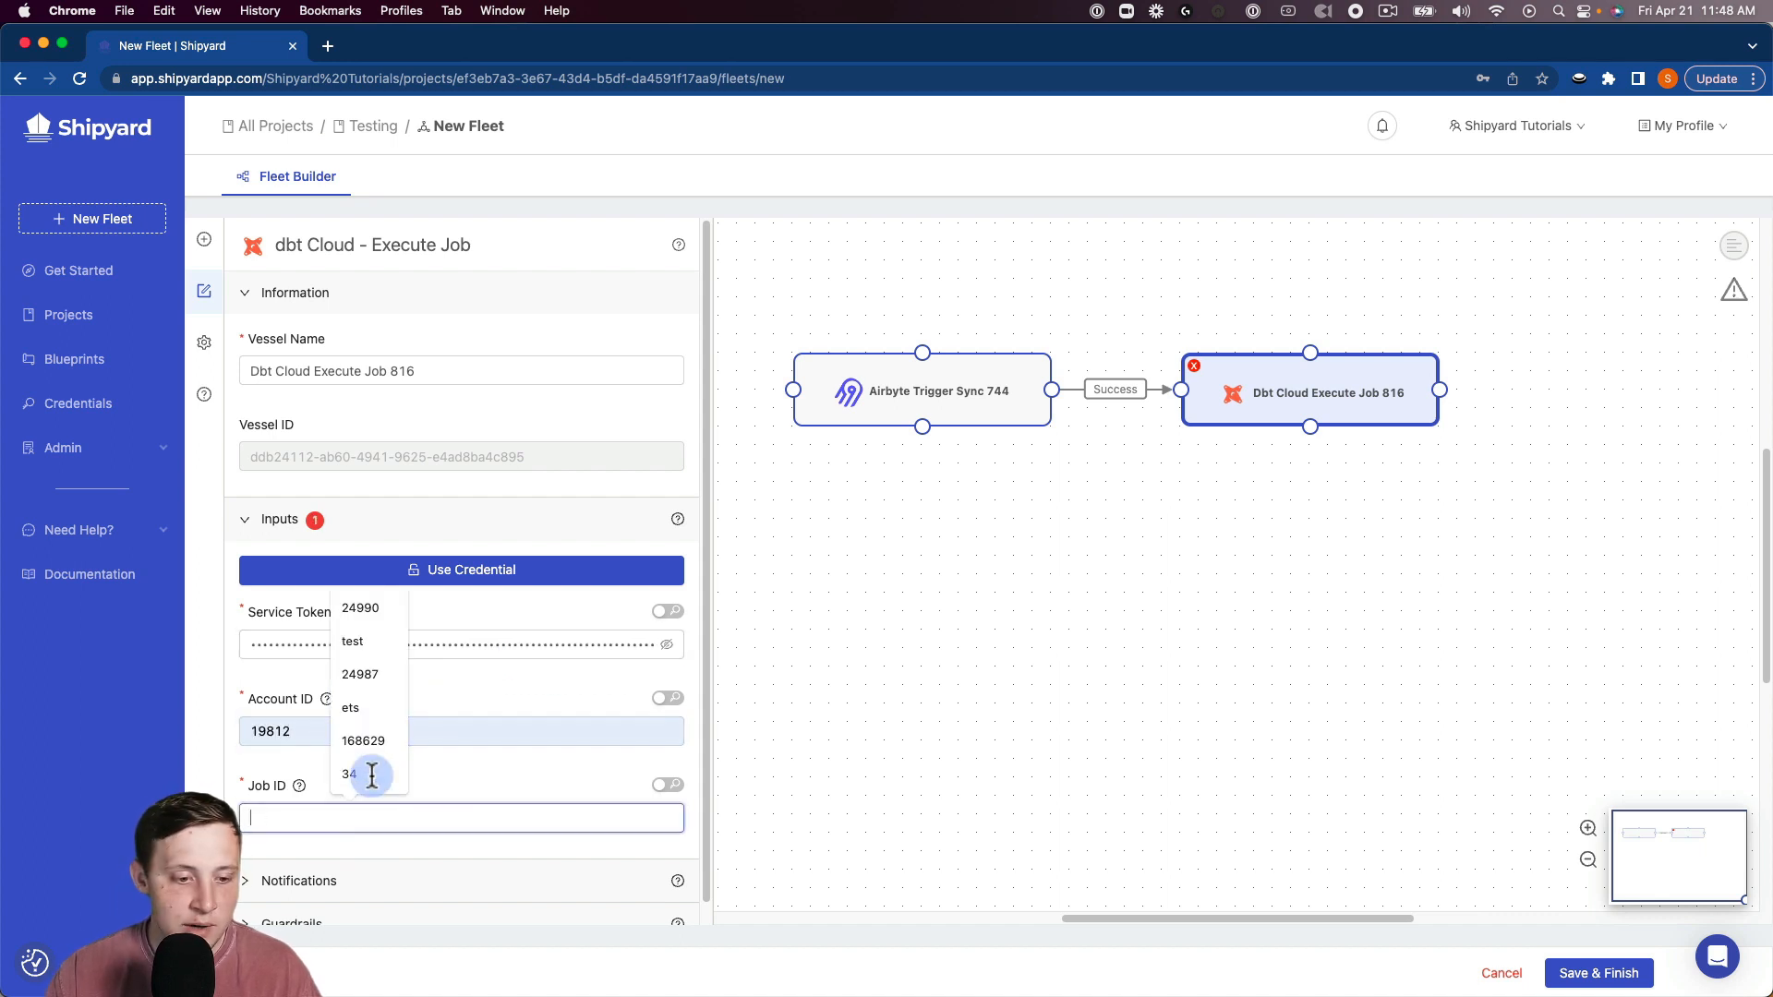
{"action": "left_click", "coordinate": [390, 606]}
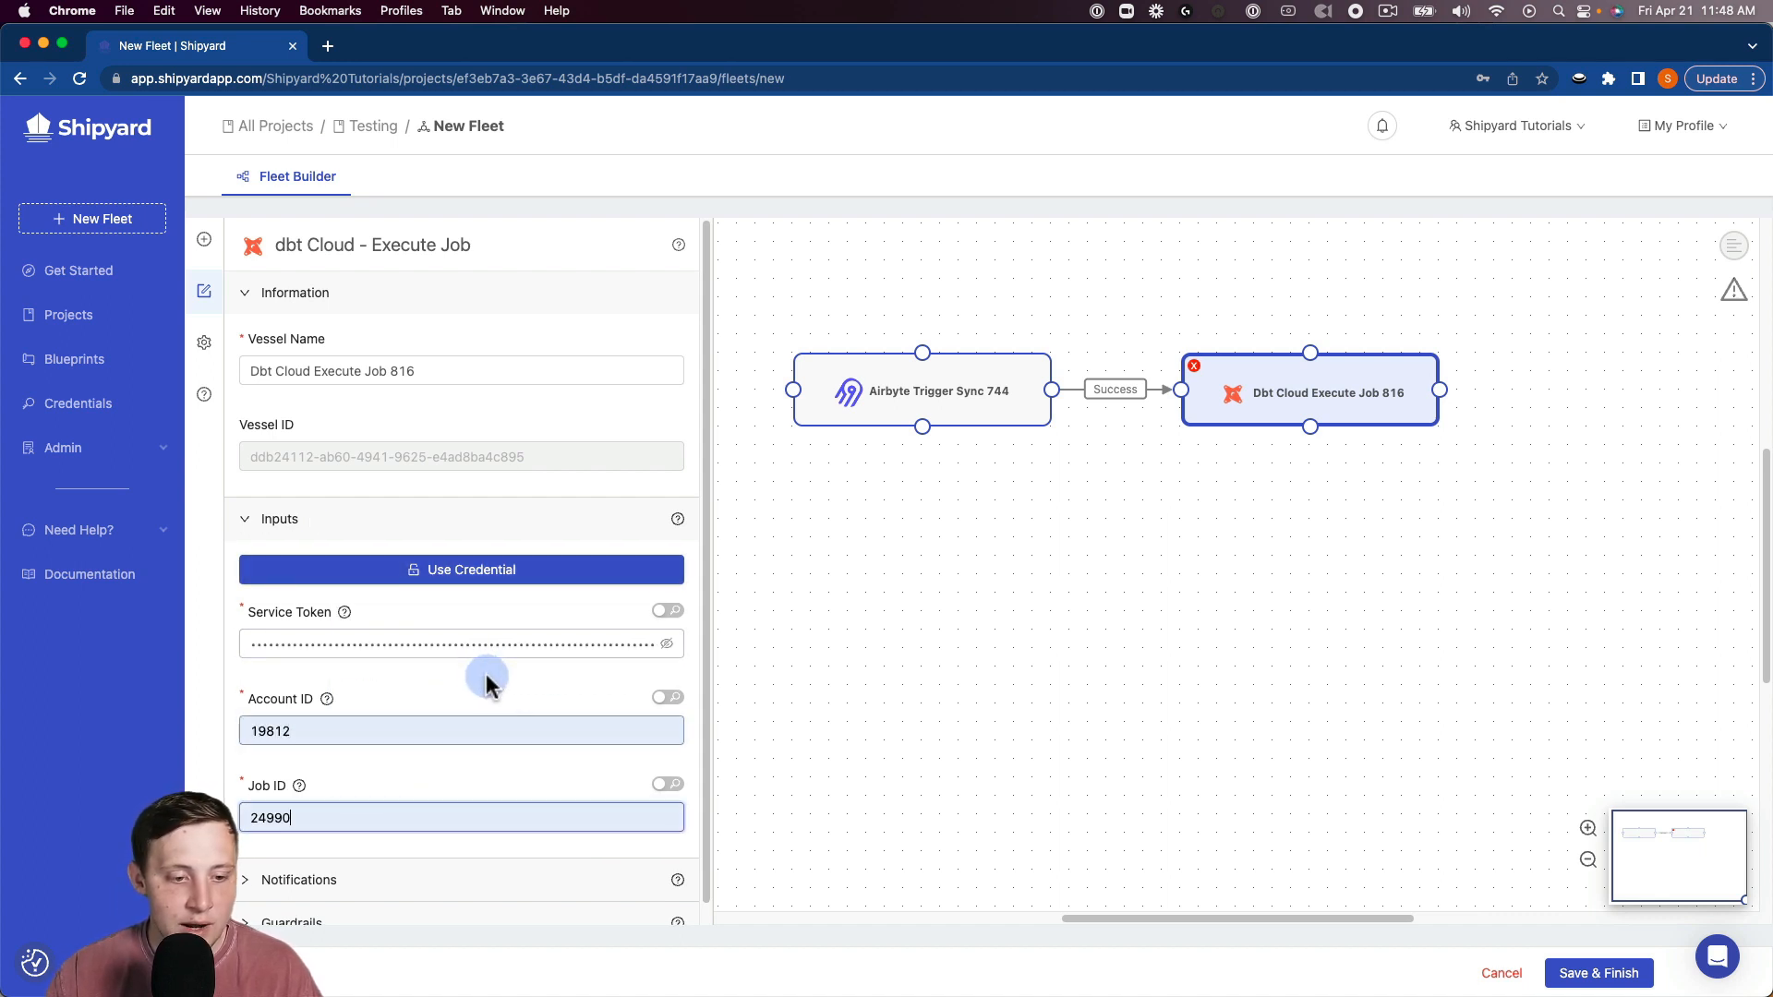
{"action": "left_click", "coordinate": [509, 722]}
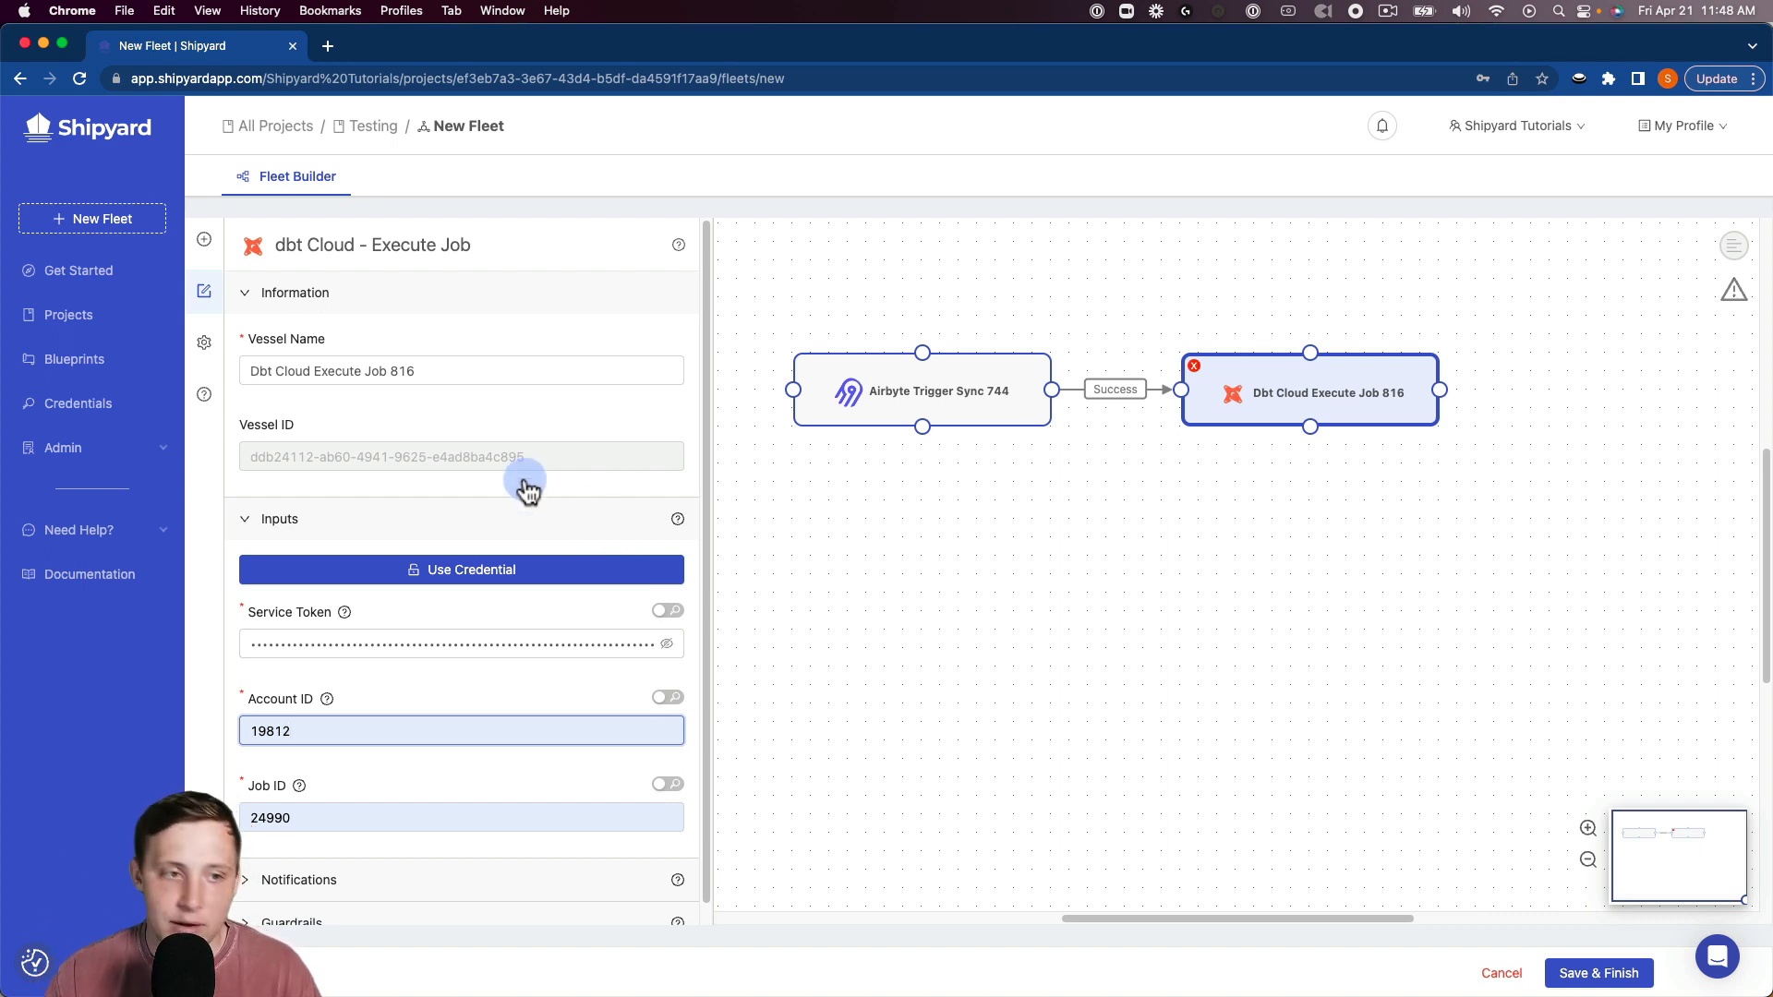
Rename the fleet to 'Airbyte -> dbt Cloud' in Fleet Settings and save it.
{"action": "left_click", "coordinate": [204, 343]}
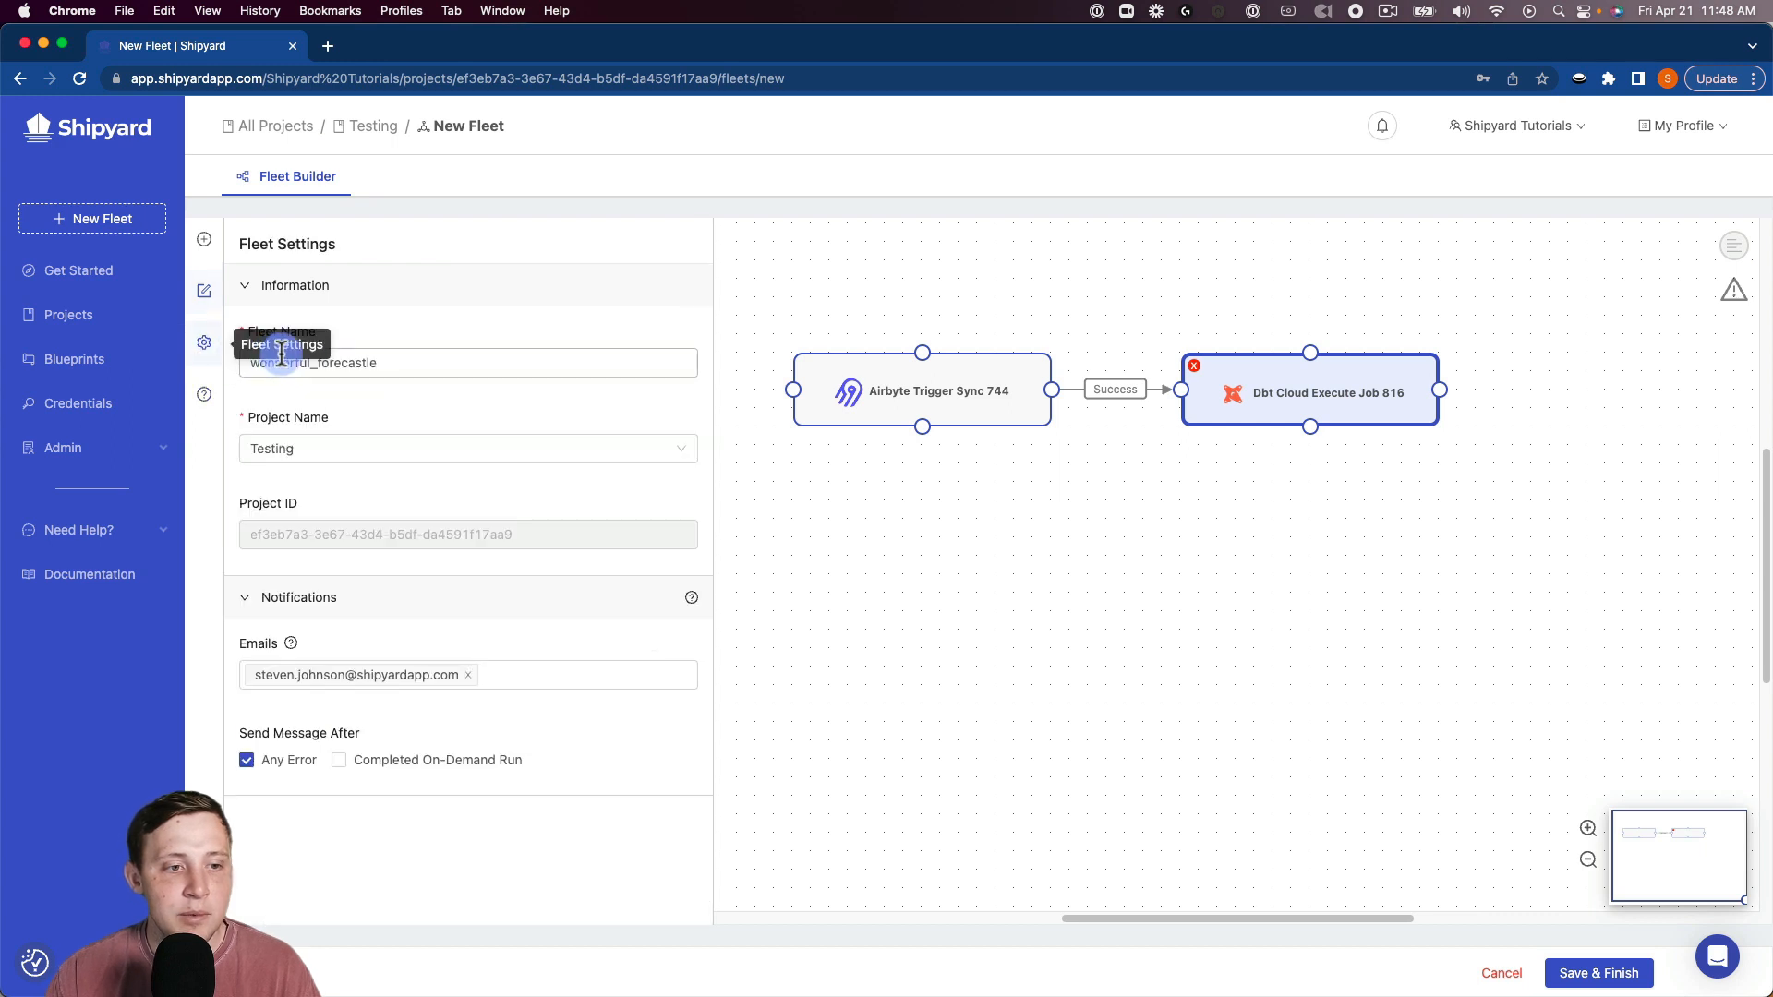
{"action": "double_click", "coordinate": [351, 364]}
{"action": "type", "text": "Airbyte -> d"}
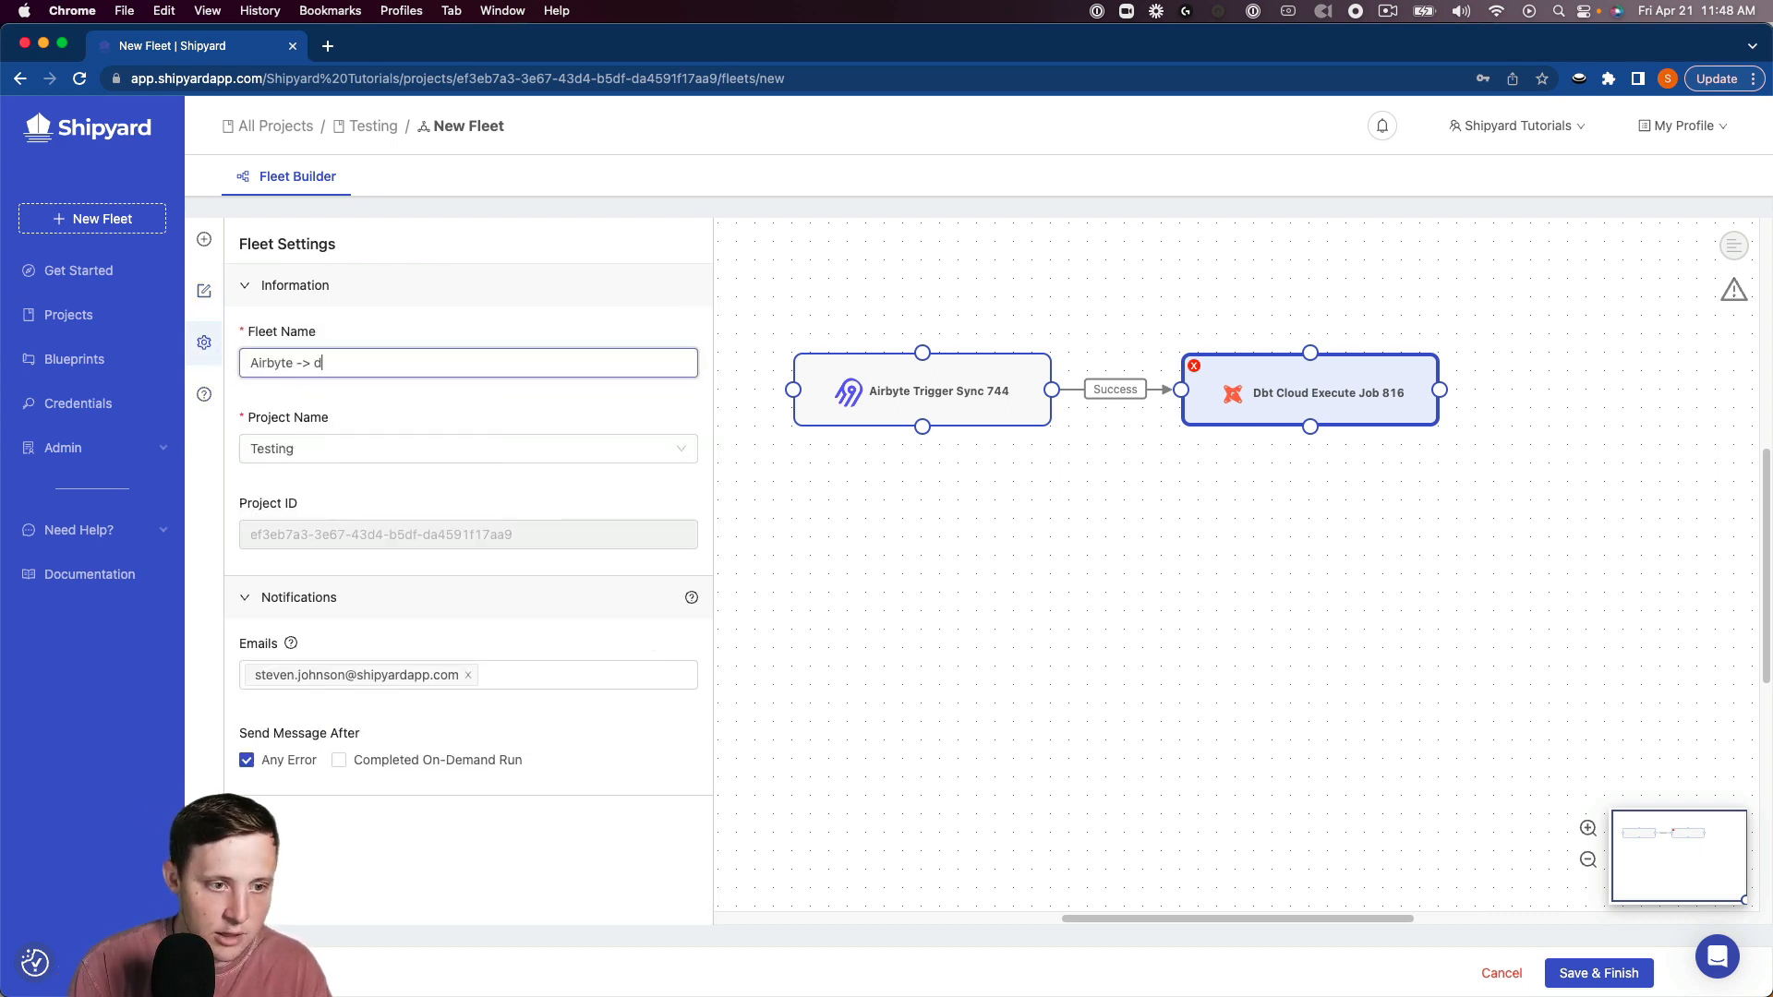
{"action": "type", "text": "bt Cloud"}
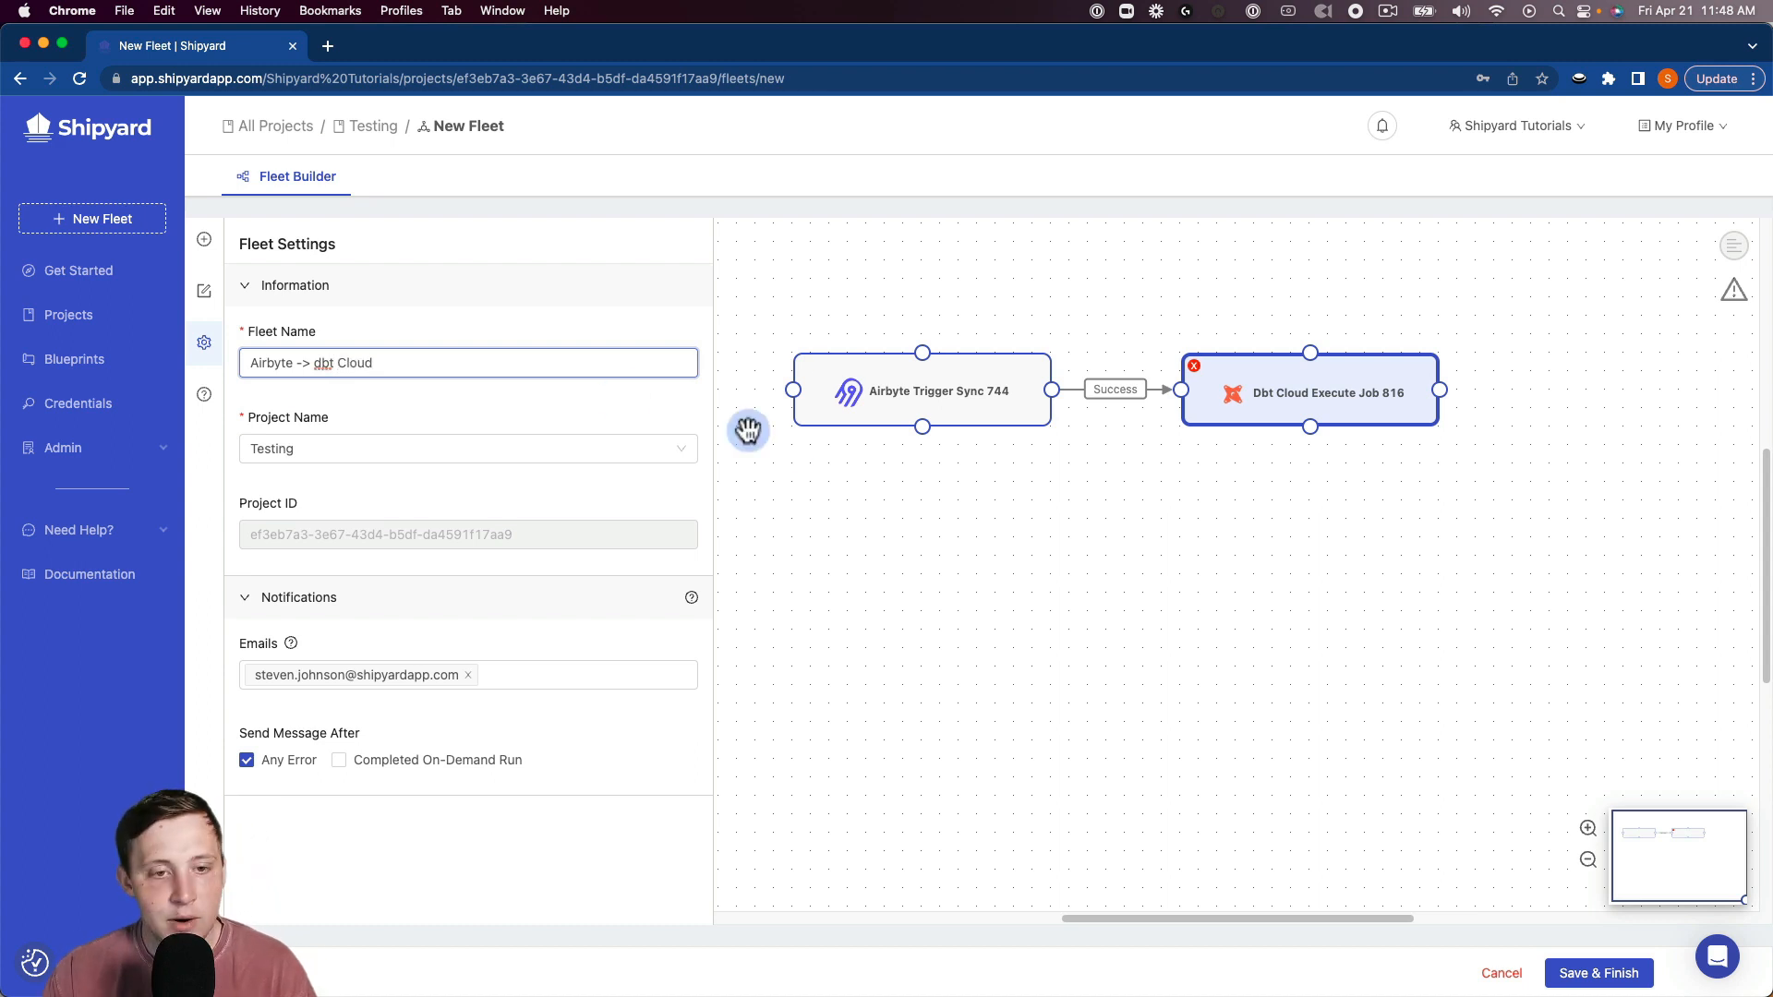
{"action": "left_click", "coordinate": [1570, 970]}
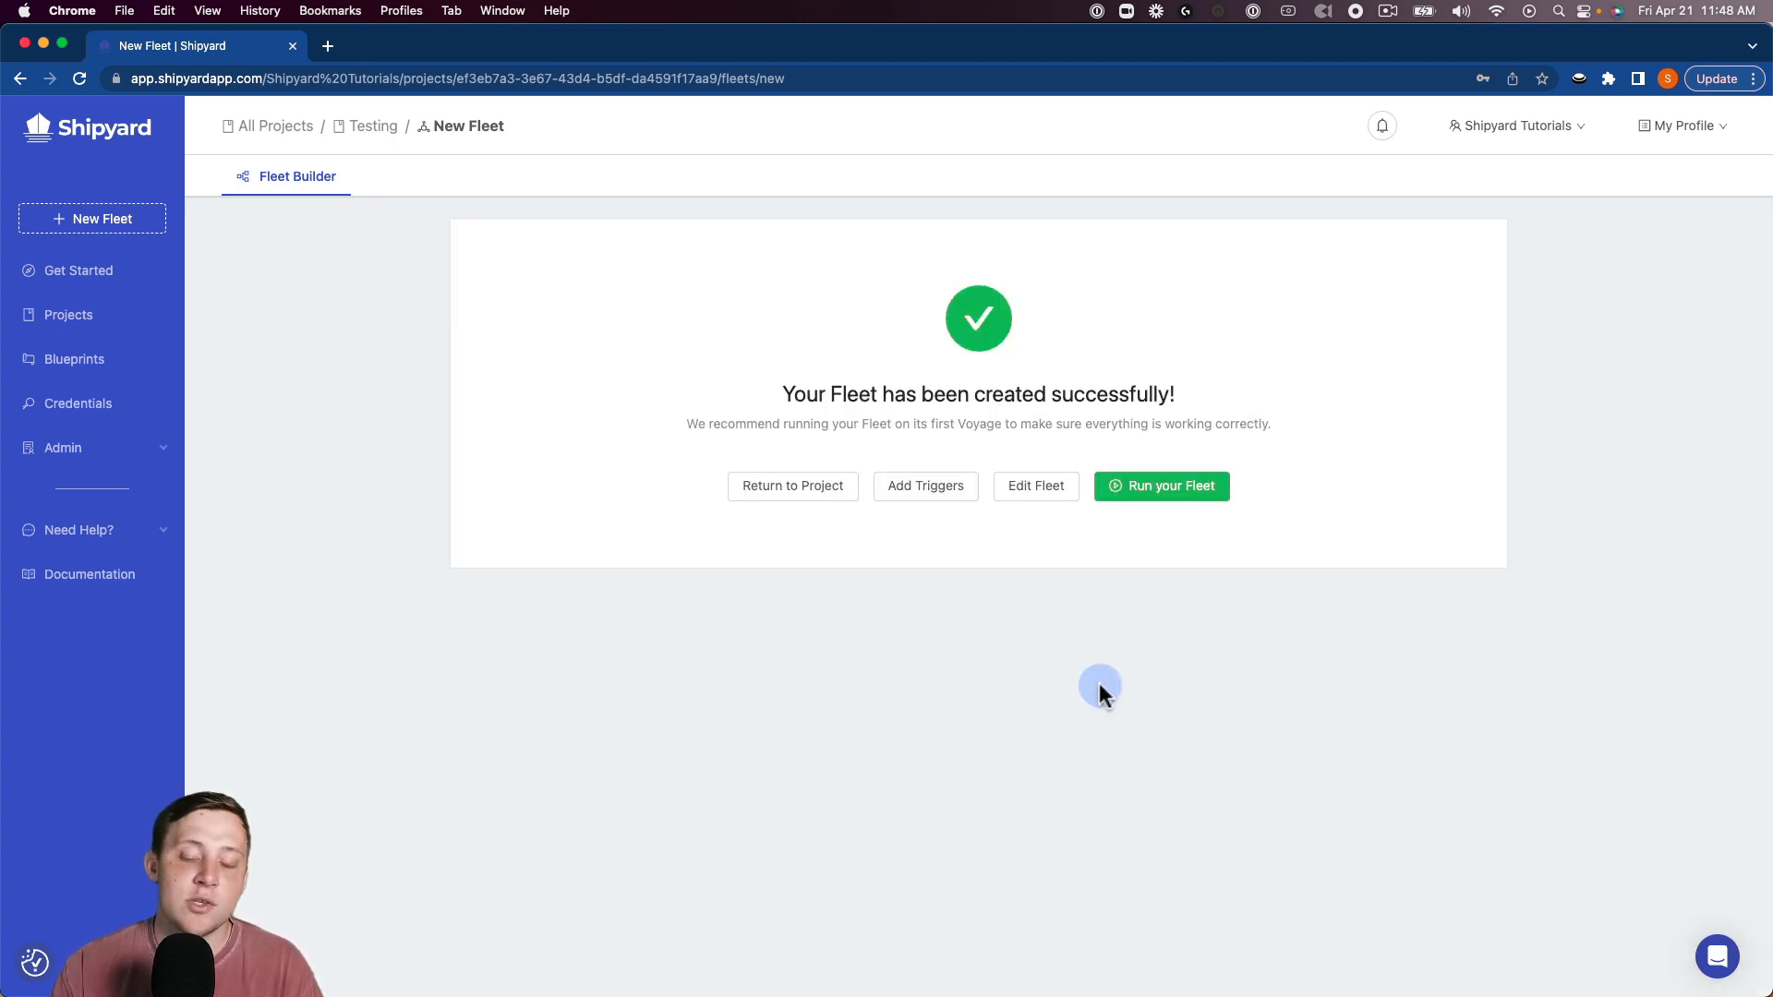
Start the fleet's first on-demand run and follow its live fleet log.
{"action": "left_click", "coordinate": [1146, 485]}
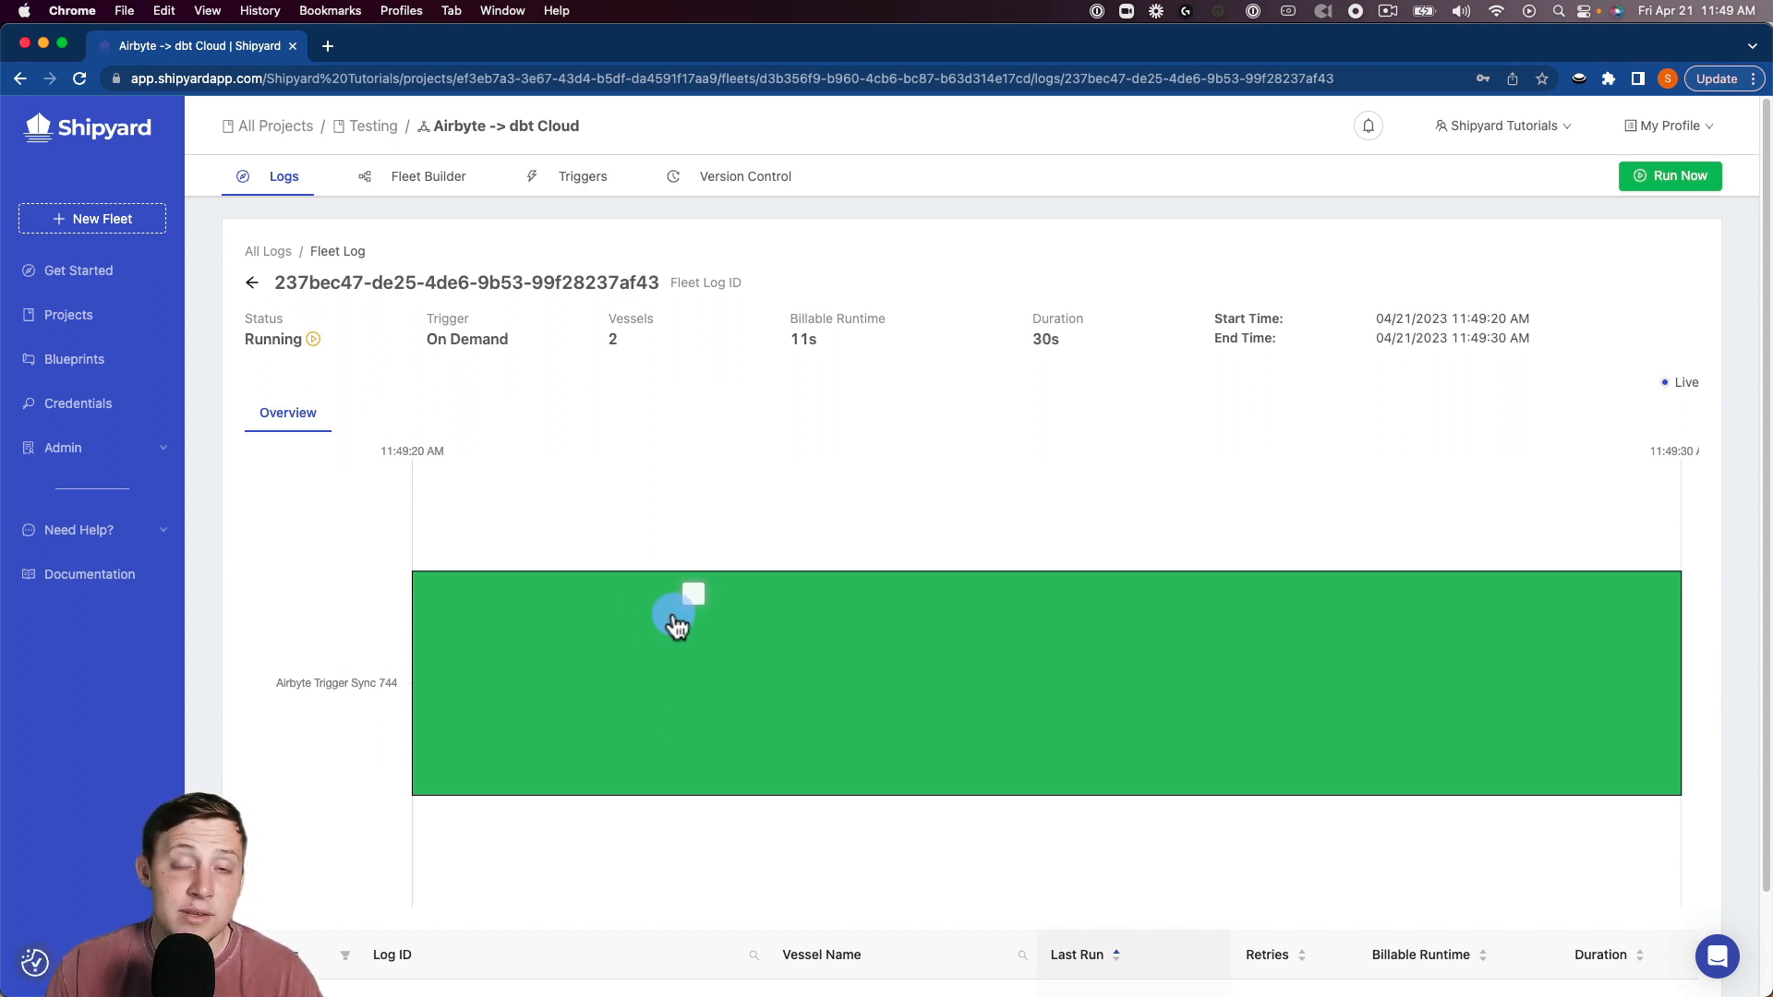
Review the Airbyte vessel's log output, noting the masked API token, then return to the fleet log.
{"action": "left_click", "coordinate": [734, 625]}
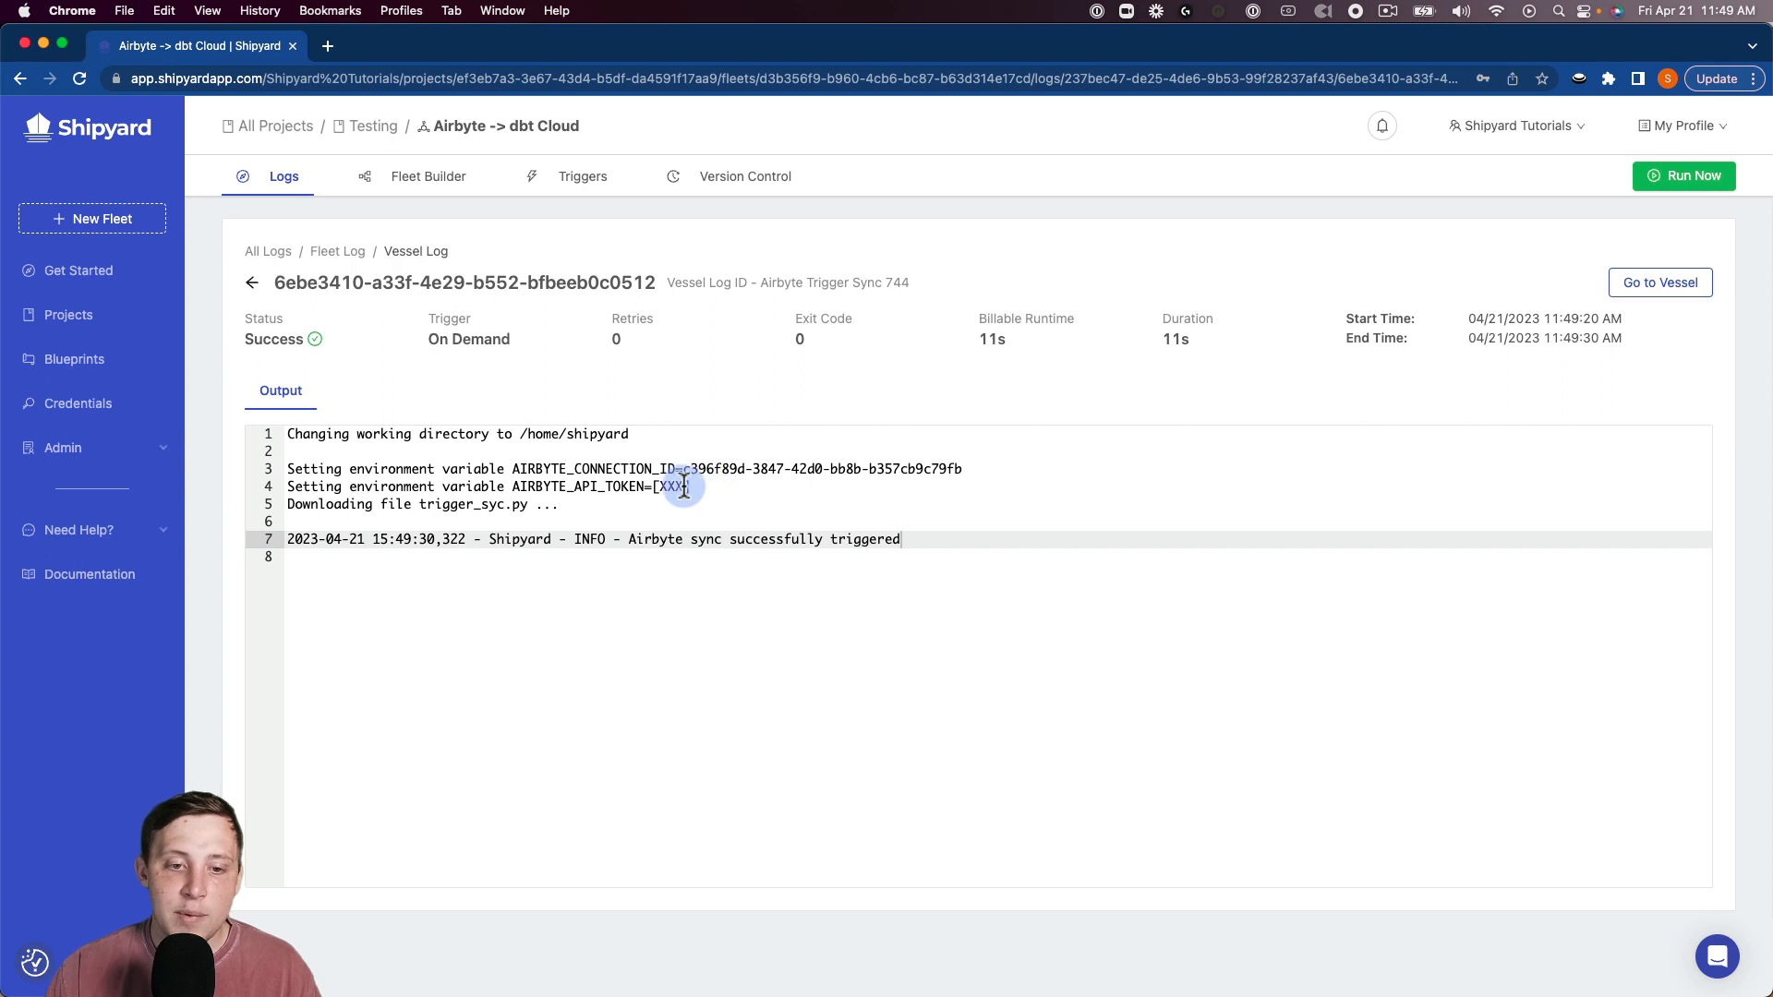
{"action": "left_click_drag", "start_coordinate": [687, 490], "coordinate": [653, 488]}
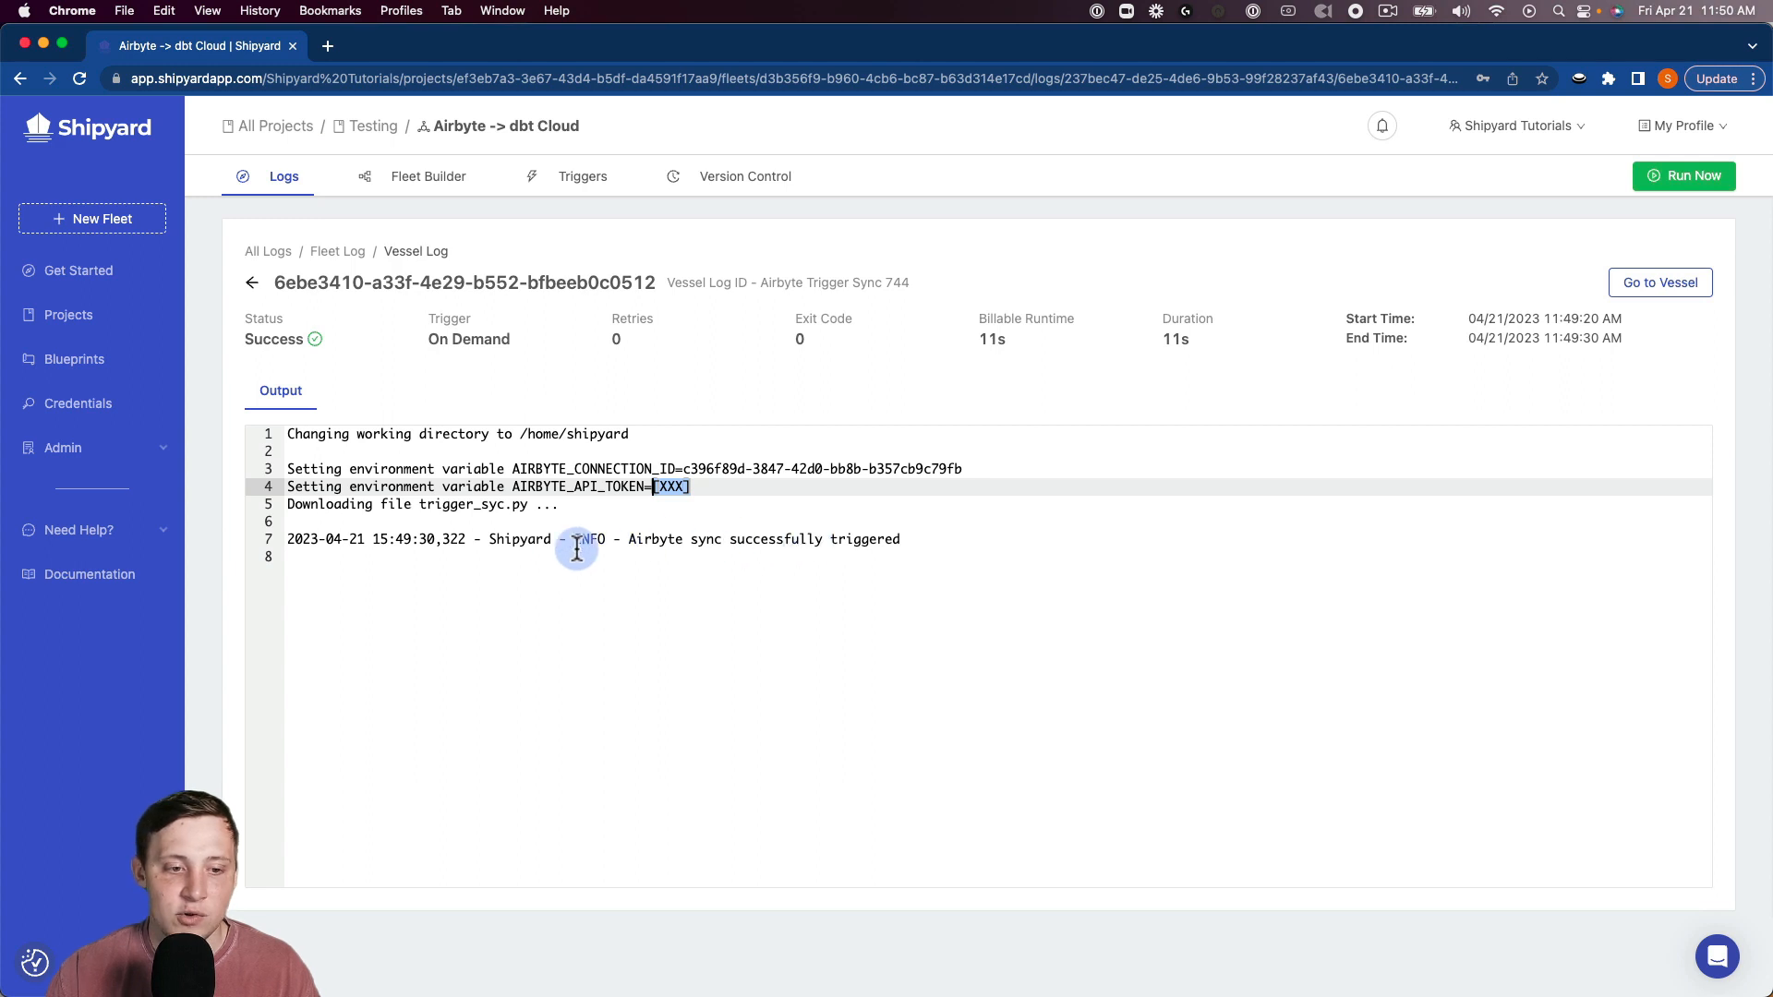
{"action": "left_click", "coordinate": [247, 291]}
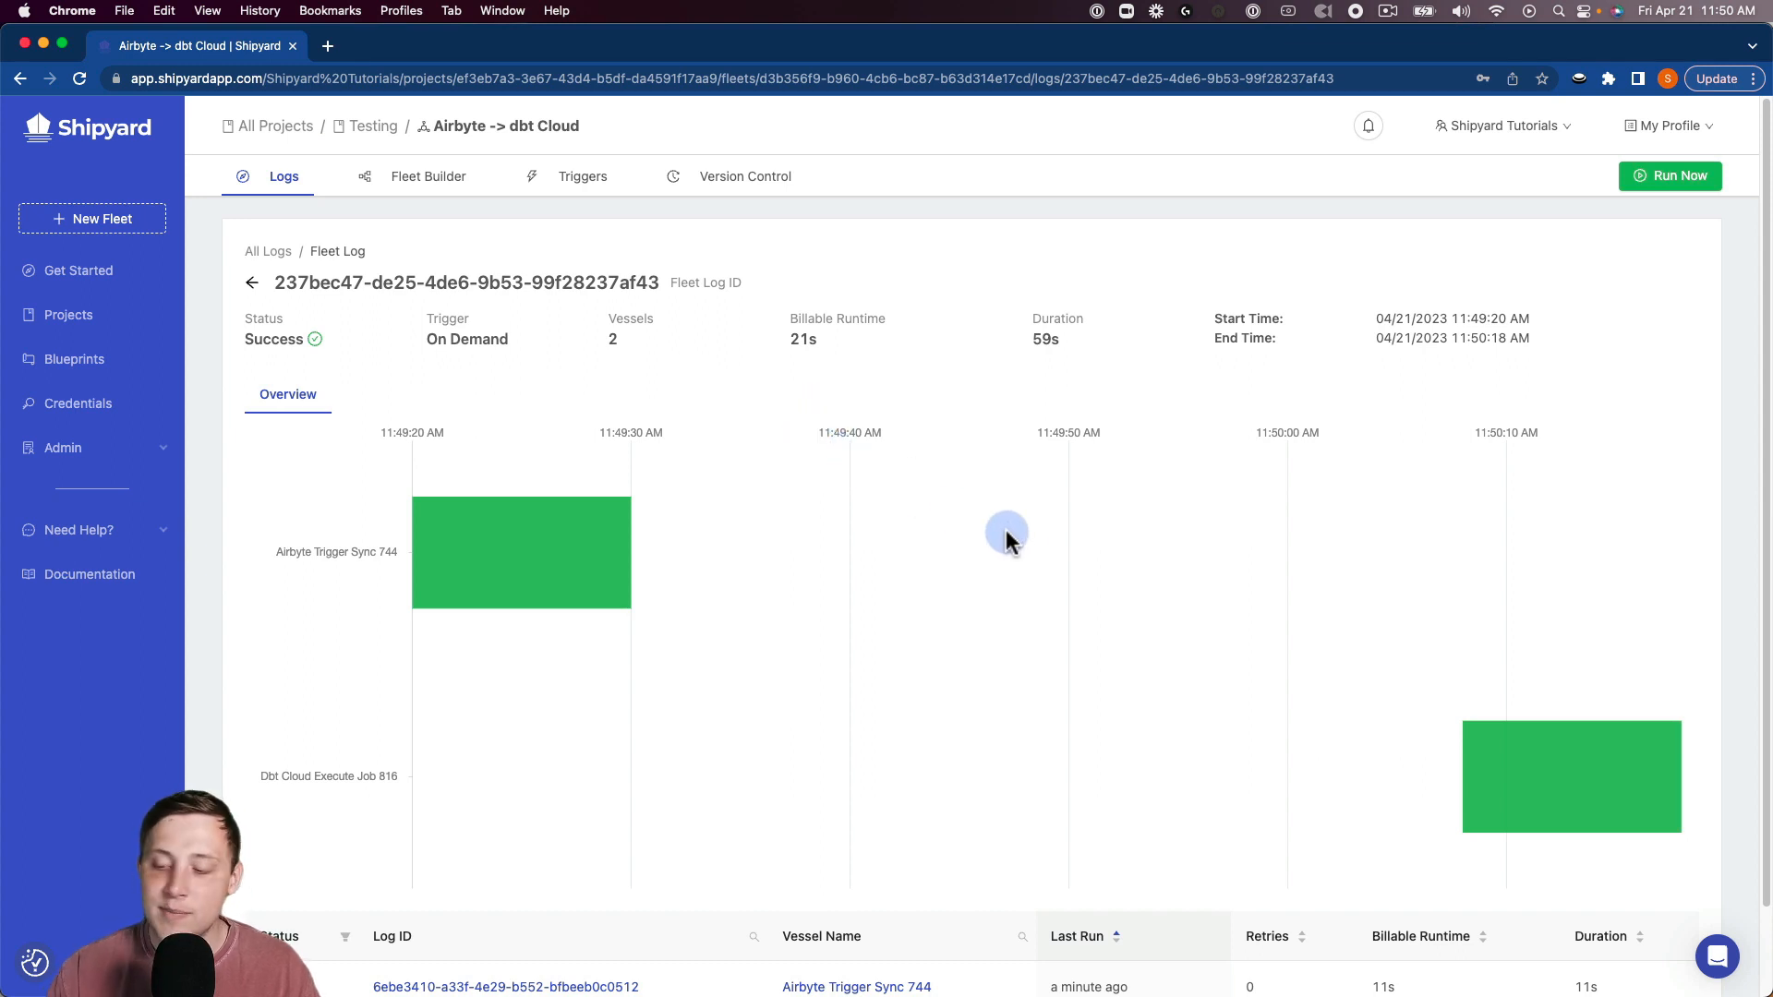
{"action": "left_click", "coordinate": [1481, 764]}
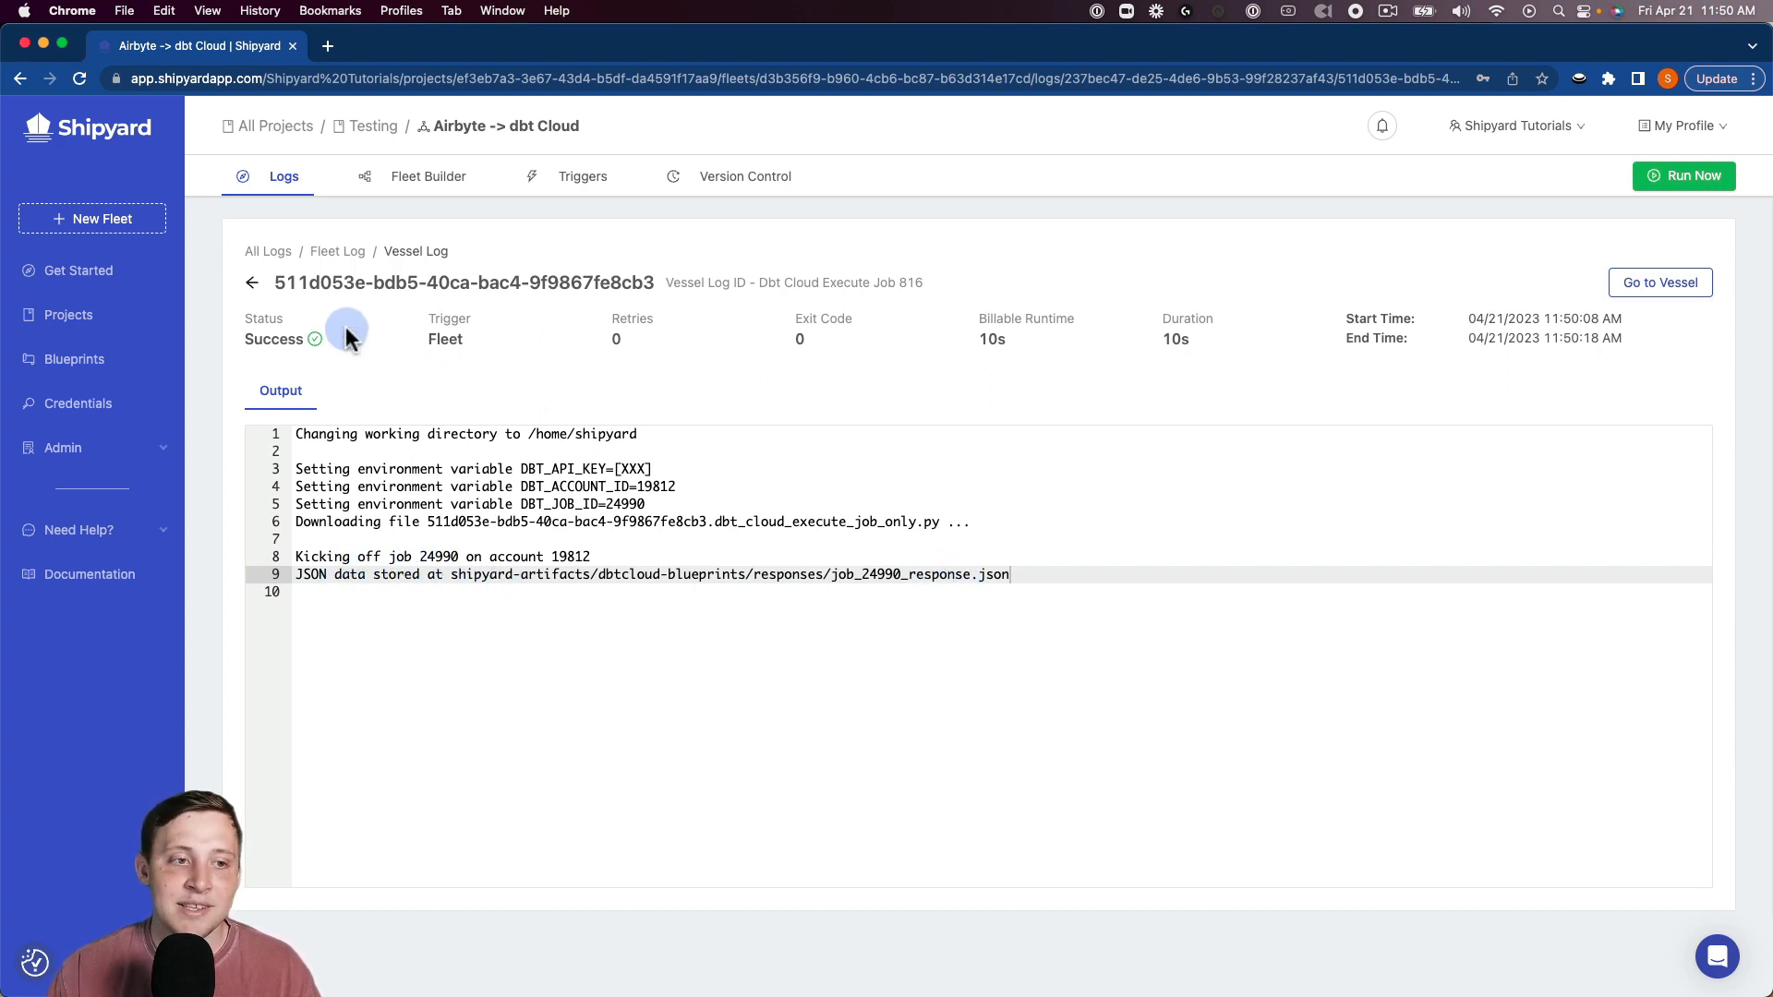
{"action": "left_click", "coordinate": [252, 283]}
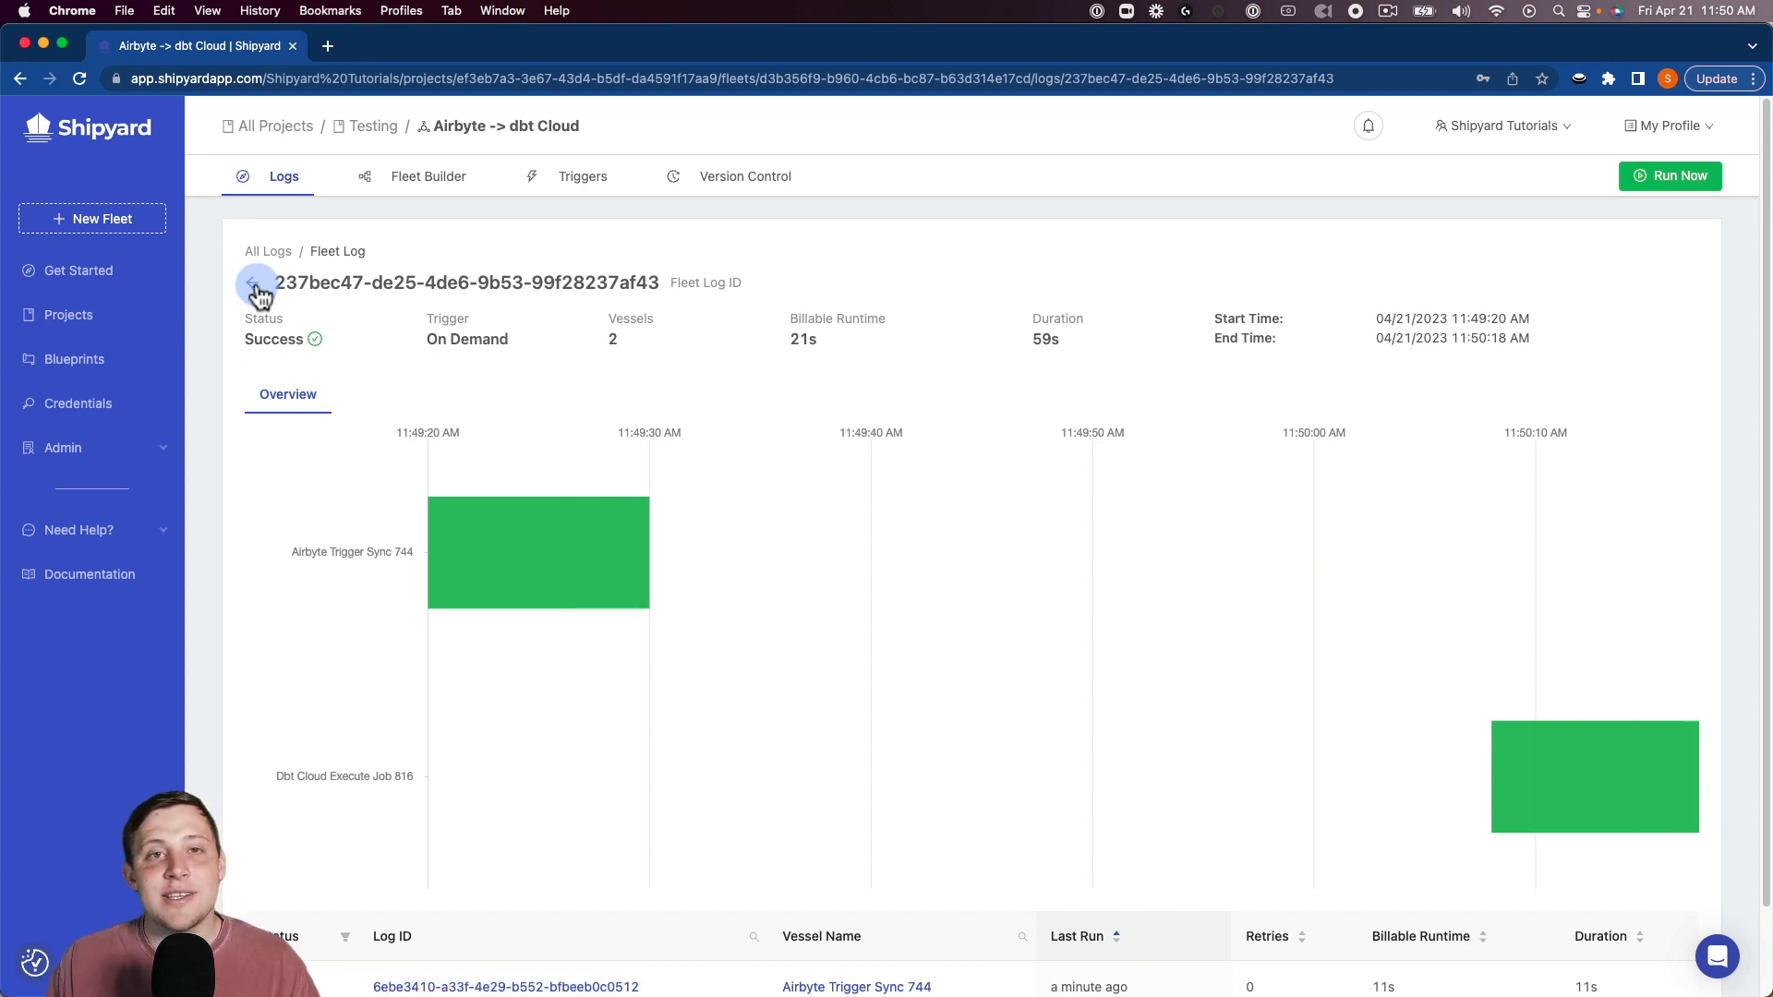